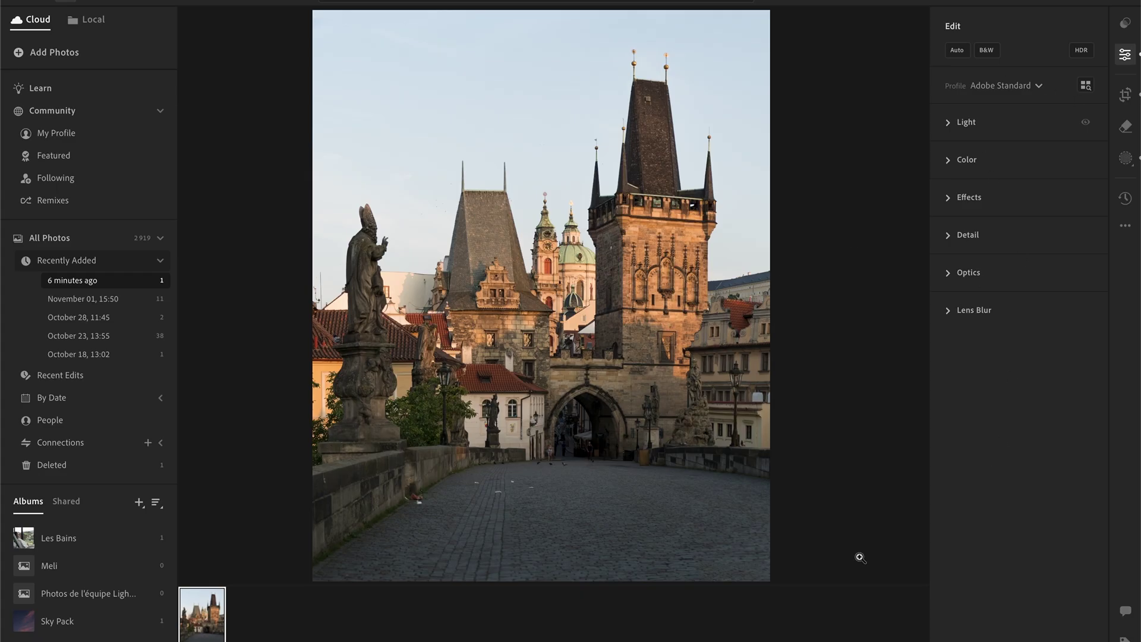
Step: Toggle the Light adjustments off and on to compare, then set Highlights to +35
left_click(1003, 122)
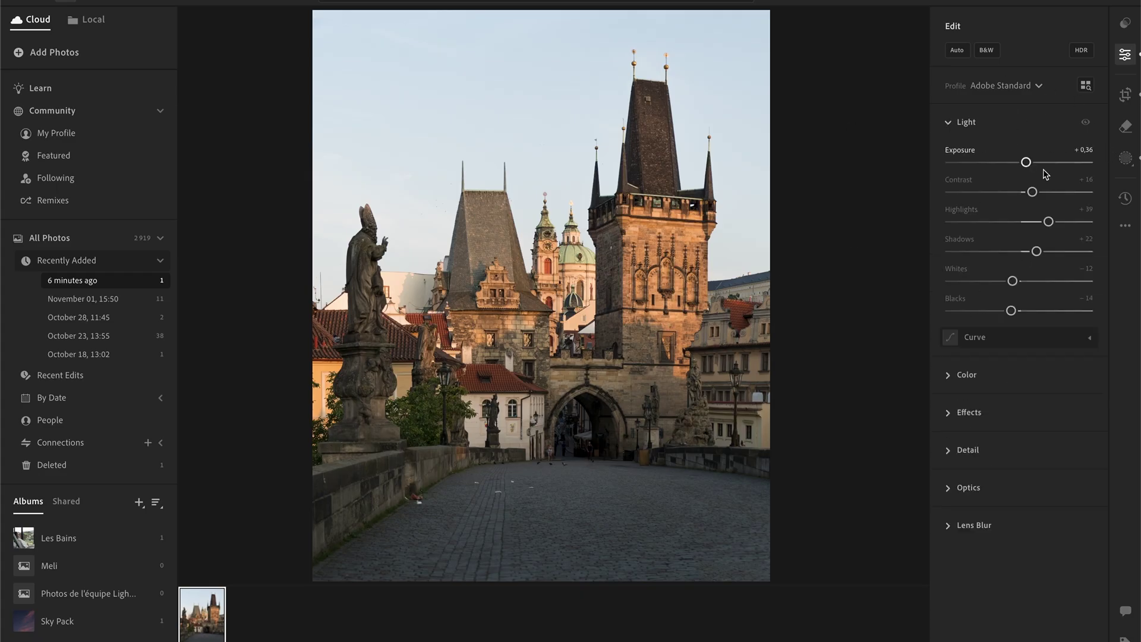
left_click(1087, 122)
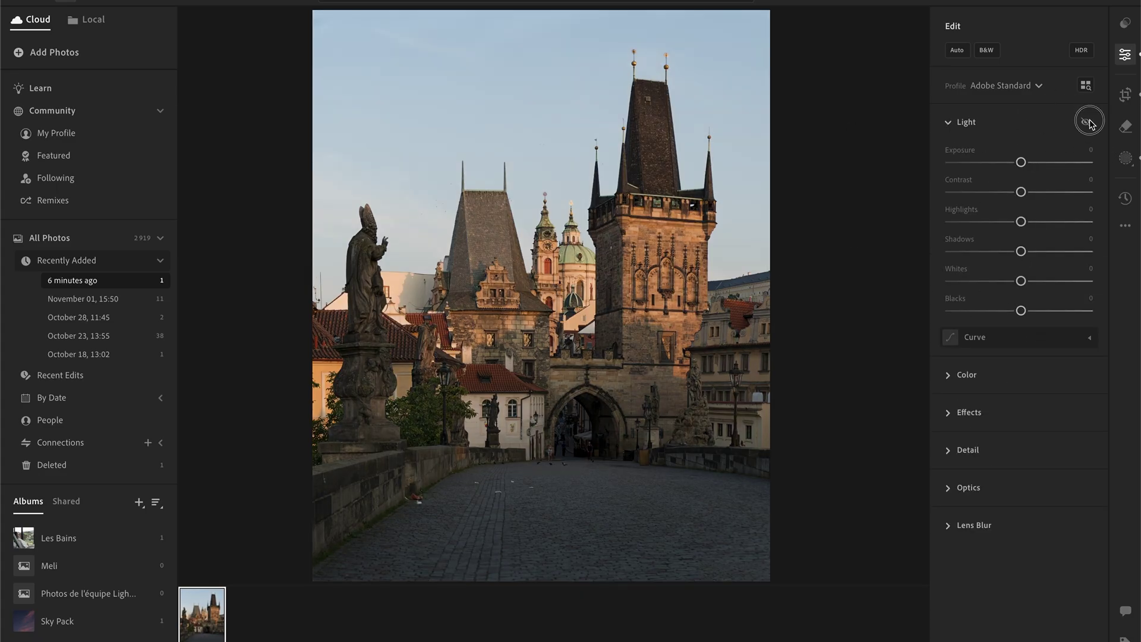
left_click(1087, 123)
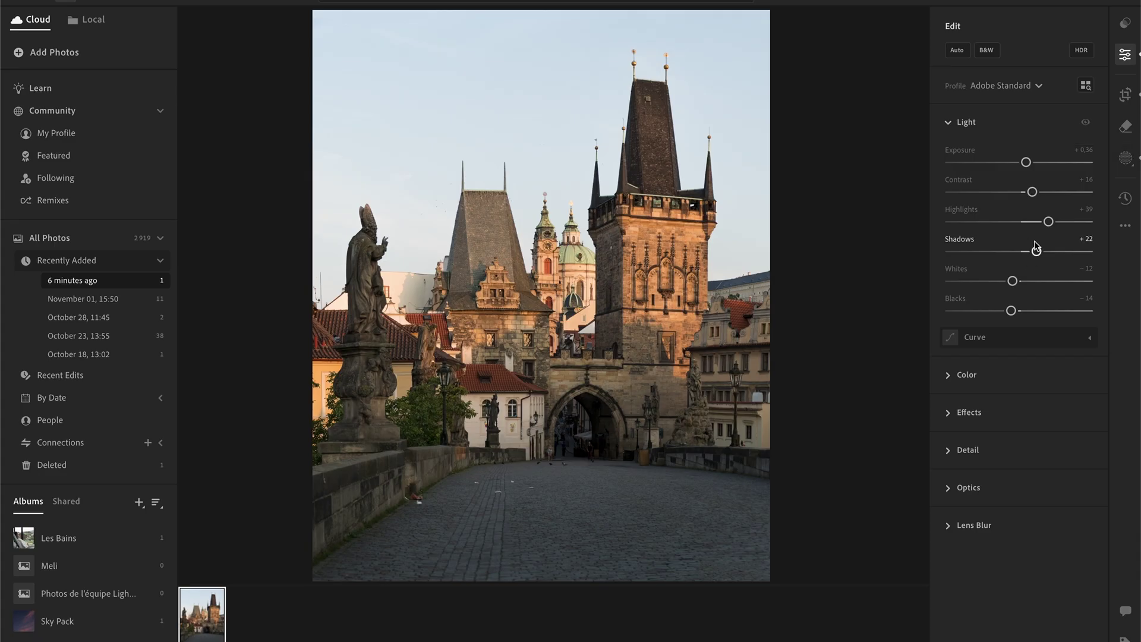
left_click_drag(1047, 221, 996, 224)
left_click(1000, 119)
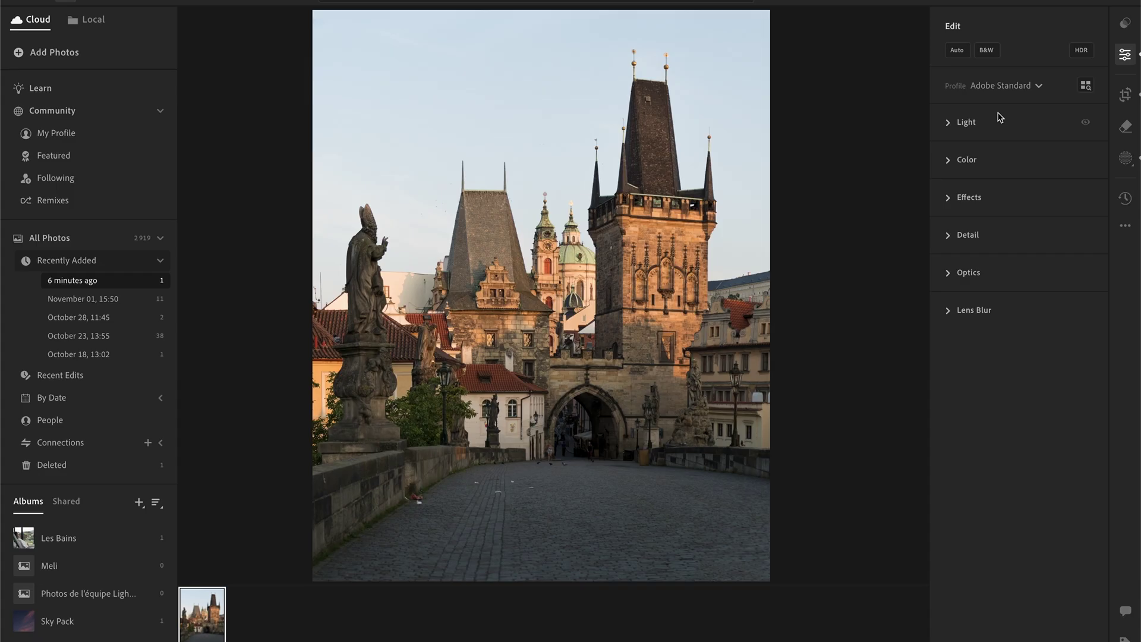
left_click(1000, 117)
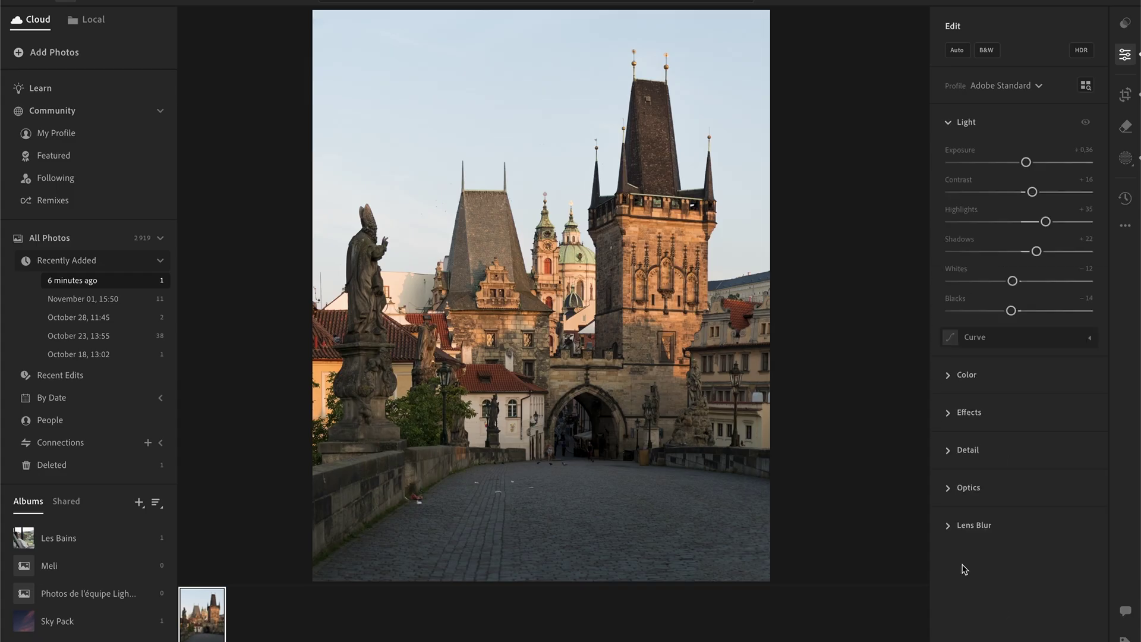
Step: In the Color panel, warm the white balance by raising Temp to about 6 212
left_click(991, 122)
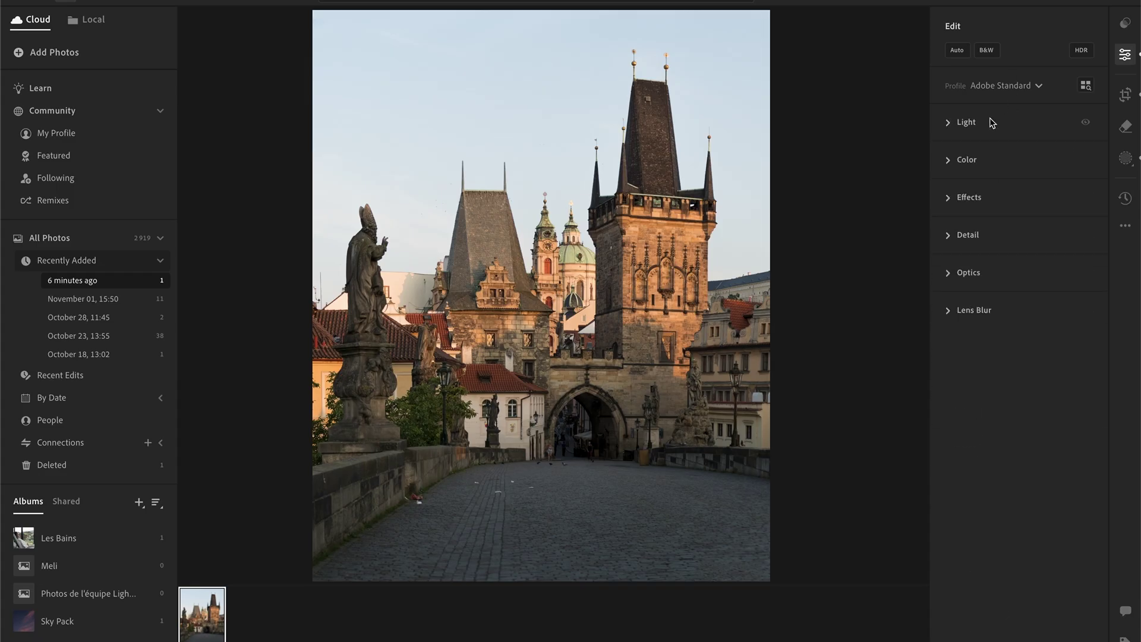
left_click(997, 158)
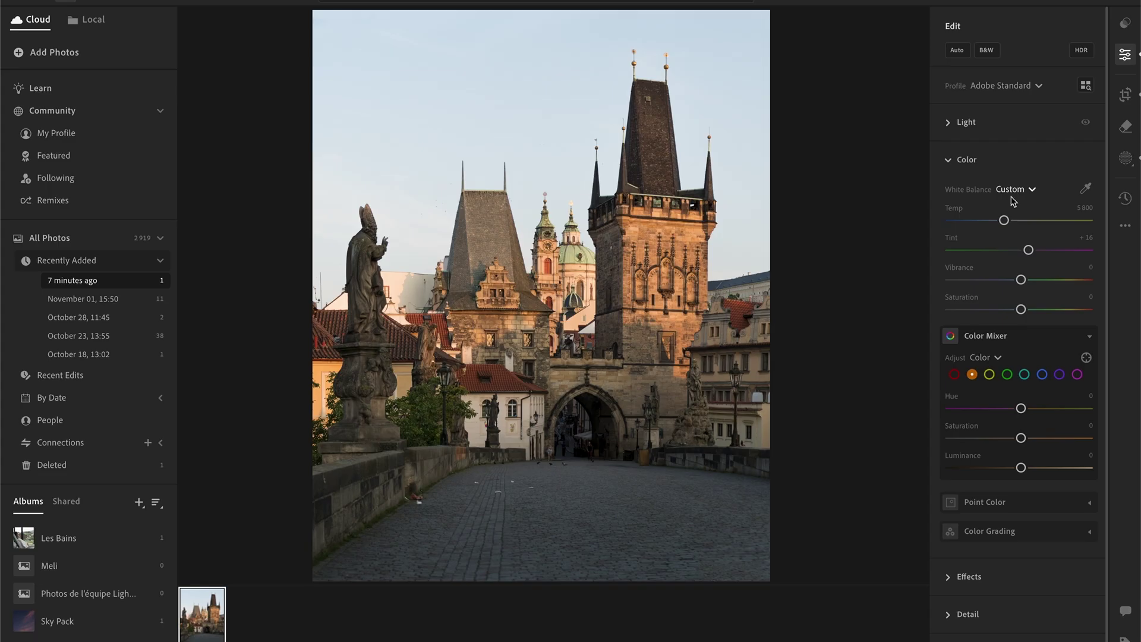
mouse_move(1004, 218)
left_mouse_down()
mouse_move(1075, 218)
mouse_move(950, 218)
mouse_move(1068, 221)
mouse_move(981, 222)
mouse_move(1001, 222)
left_mouse_up()
left_click_drag(1001, 220, 1001, 220)
left_click_drag(1002, 219, 1015, 219)
left_click_drag(1015, 219, 986, 220)
left_click_drag(985, 221, 983, 221)
left_click_drag(983, 221, 1010, 221)
mouse_move(1029, 253)
left_mouse_down()
mouse_move(999, 250)
mouse_move(1040, 249)
left_mouse_up()
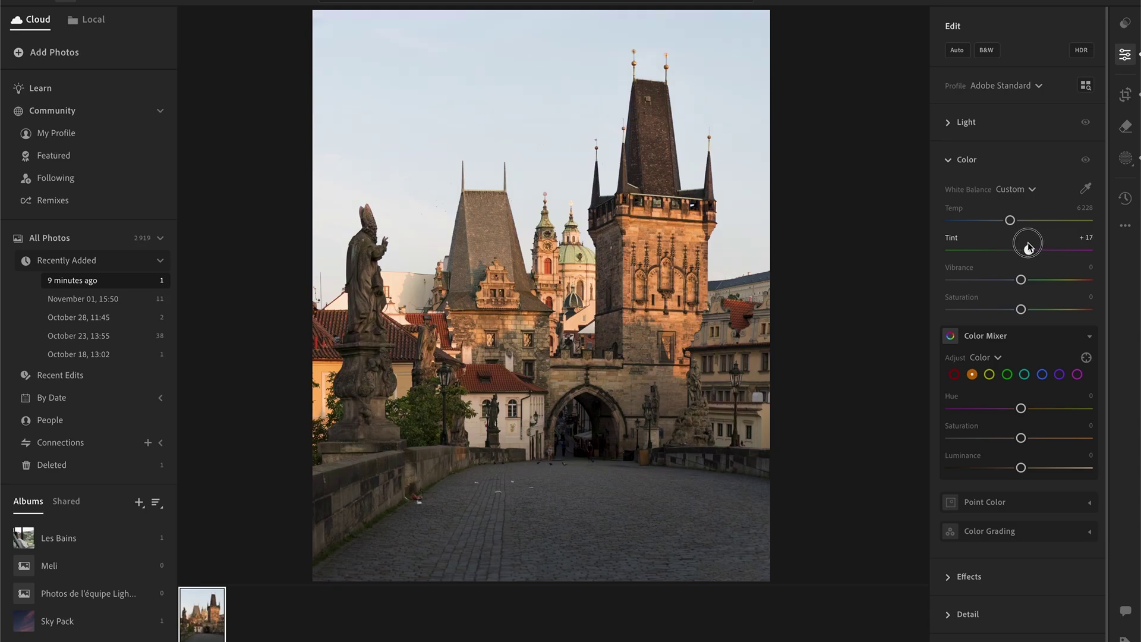
mouse_move(1026, 245)
left_mouse_down()
mouse_move(1012, 247)
mouse_move(1030, 245)
left_mouse_up()
Step: Preview Saturation and Vibrance at +100 each, resetting both back to 0
scroll(1097, 309, "down", 1)
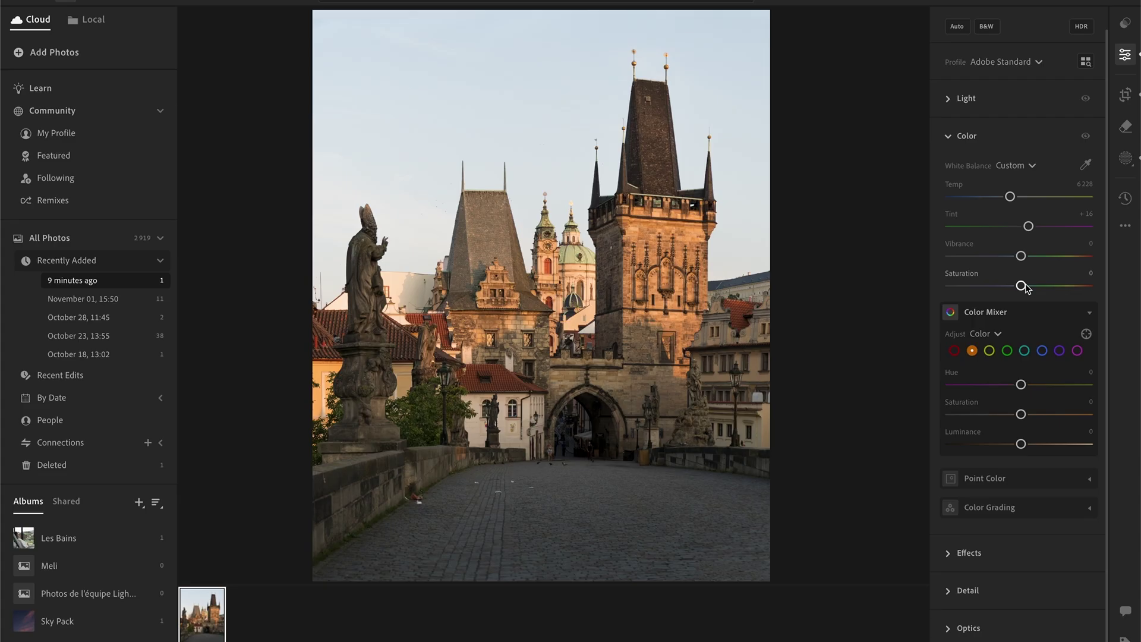
left_click_drag(1023, 287, 1138, 278)
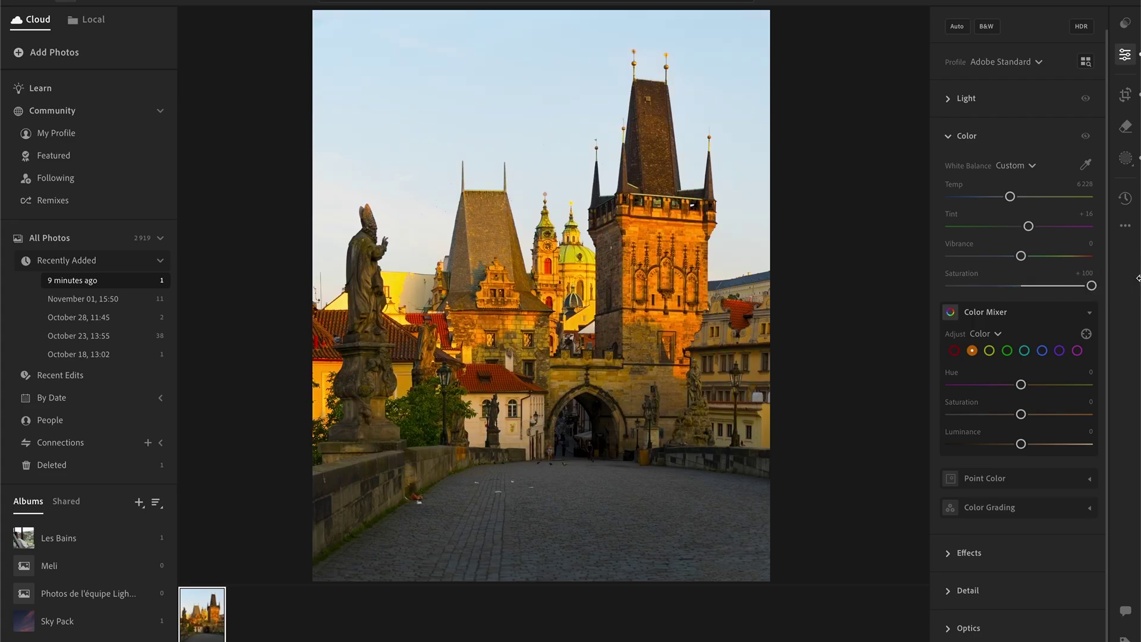
double_click(1092, 286)
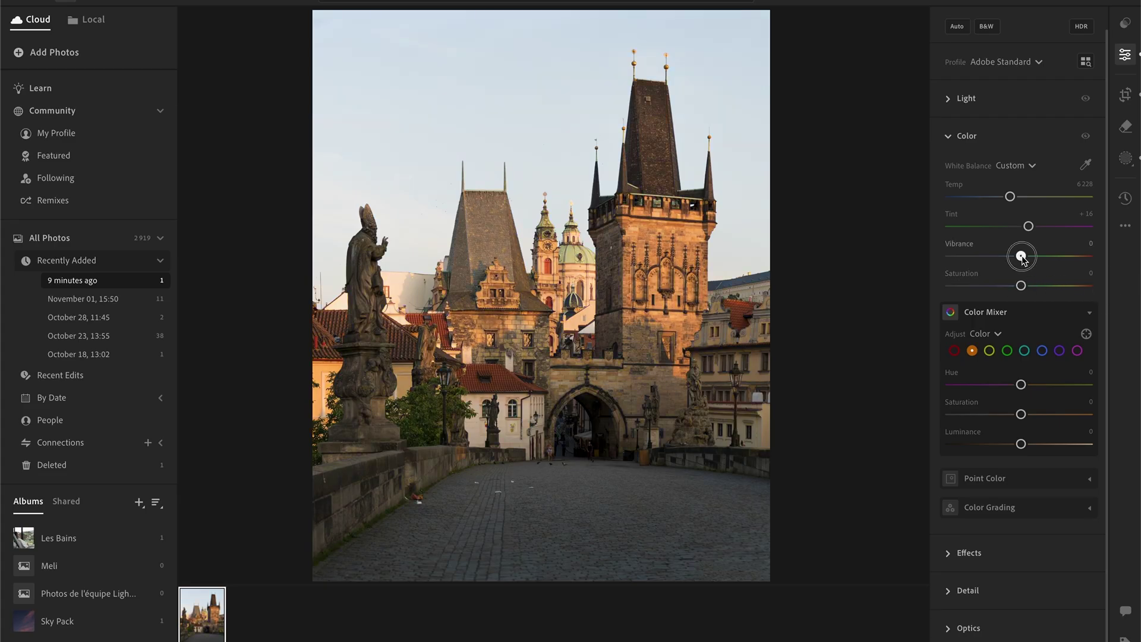
left_click_drag(1022, 255, 1100, 255)
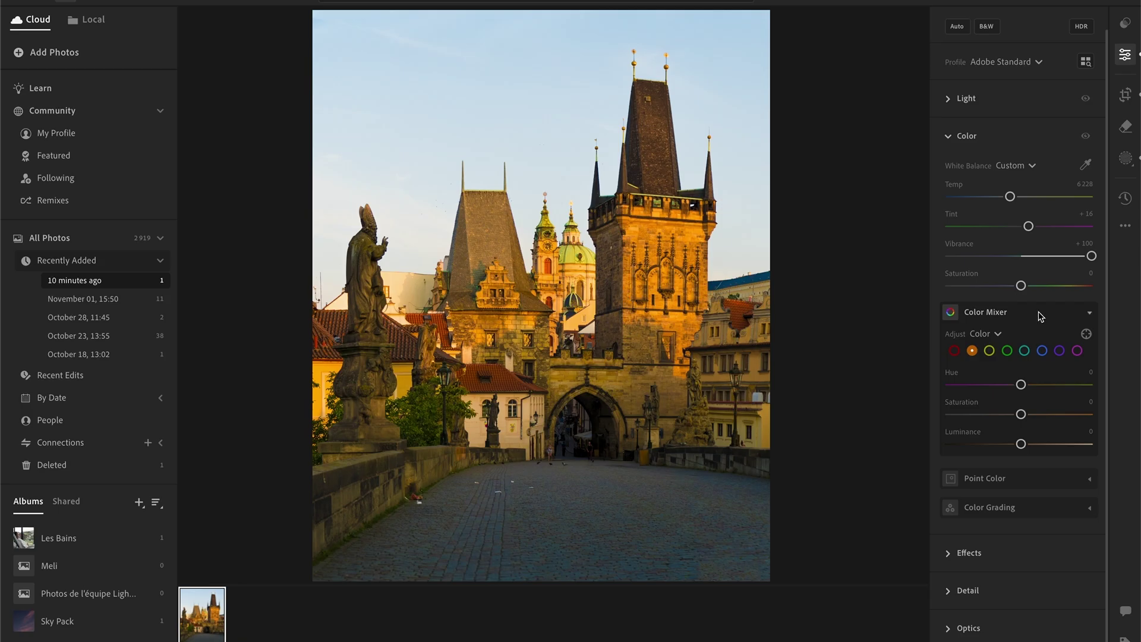
double_click(1091, 256)
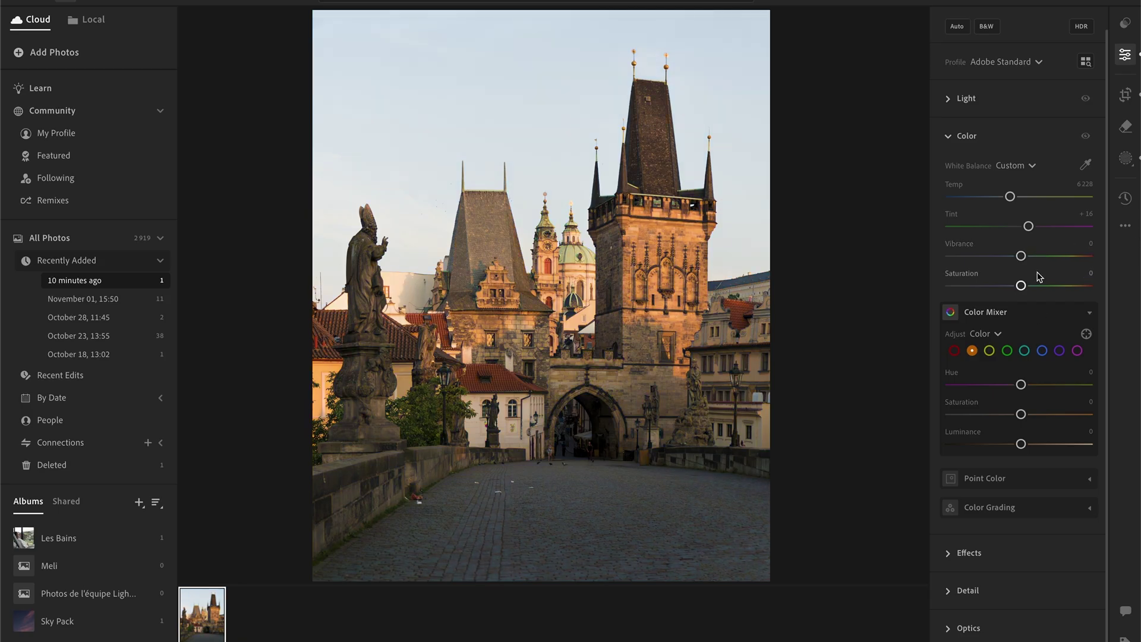
left_click_drag(1020, 285, 1091, 285)
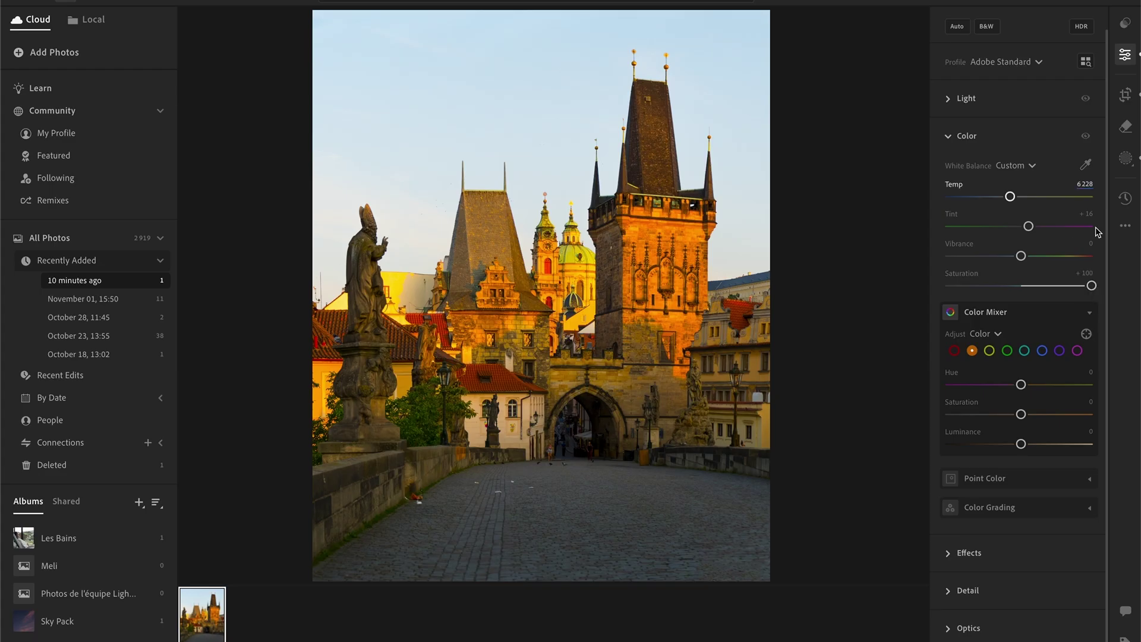
double_click(1092, 286)
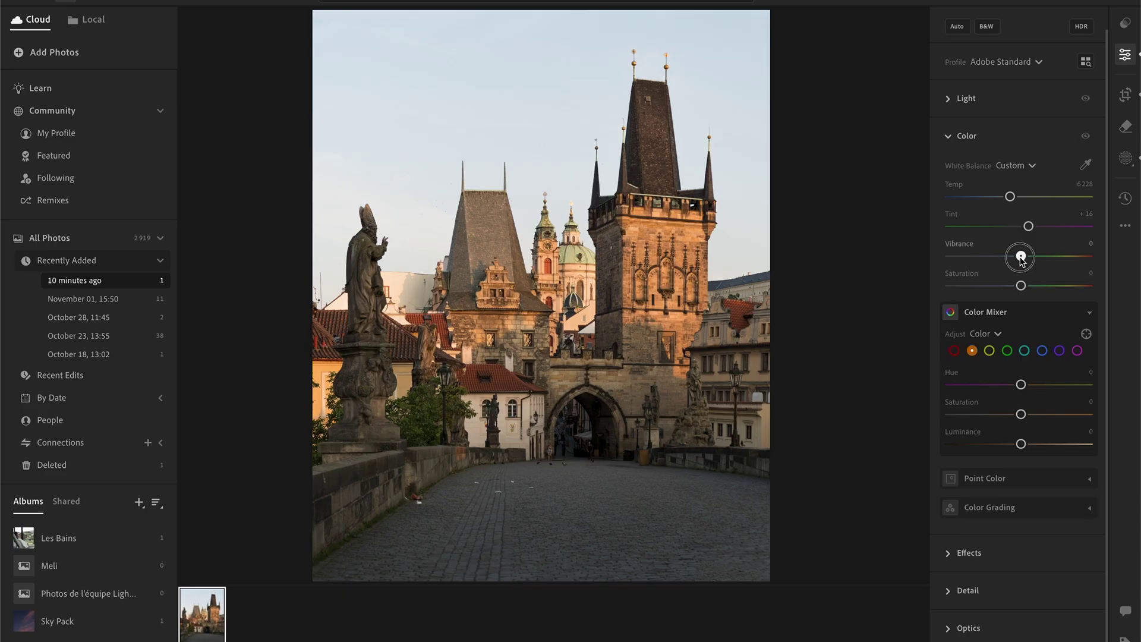
Step: Try Vibrance at +100 again, then settle it at about +36
left_click_drag(1019, 258, 1037, 258)
left_click_drag(1037, 257, 1102, 266)
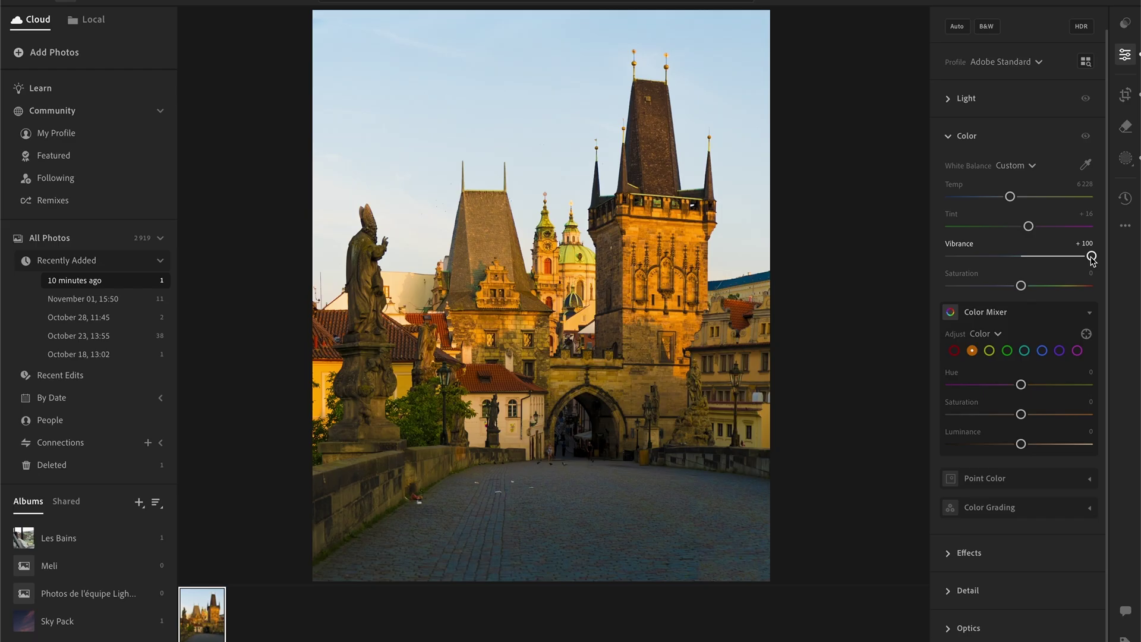
double_click(1092, 259)
left_click_drag(1021, 256, 1037, 256)
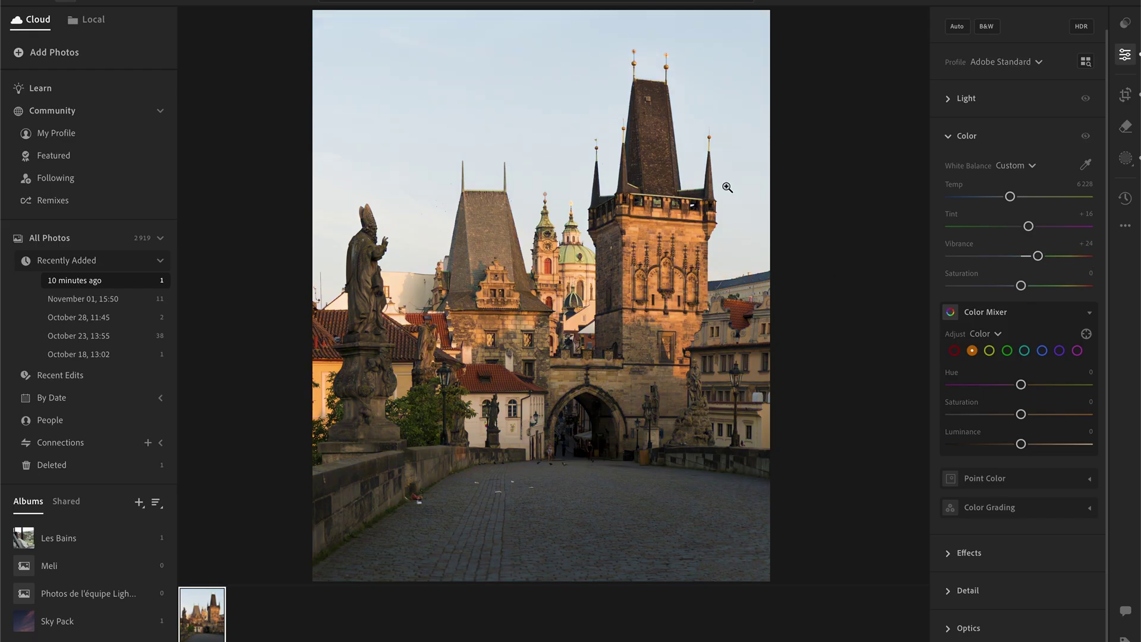
left_click_drag(1037, 256, 1047, 256)
scroll(1000, 394, "up", 2)
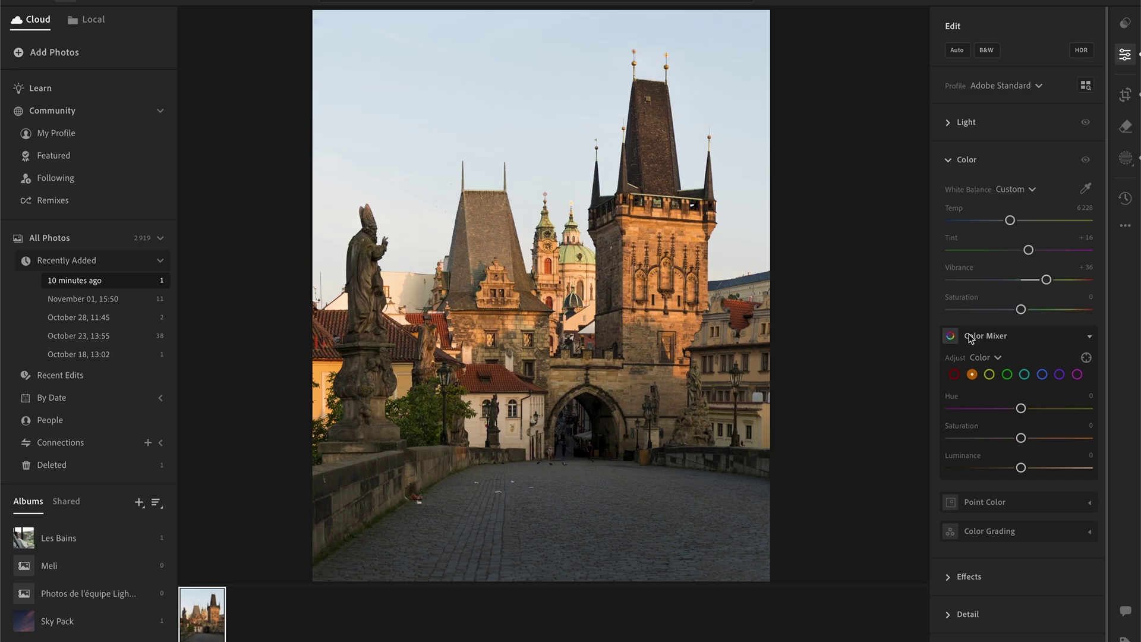
scroll(1052, 463, "down", 1)
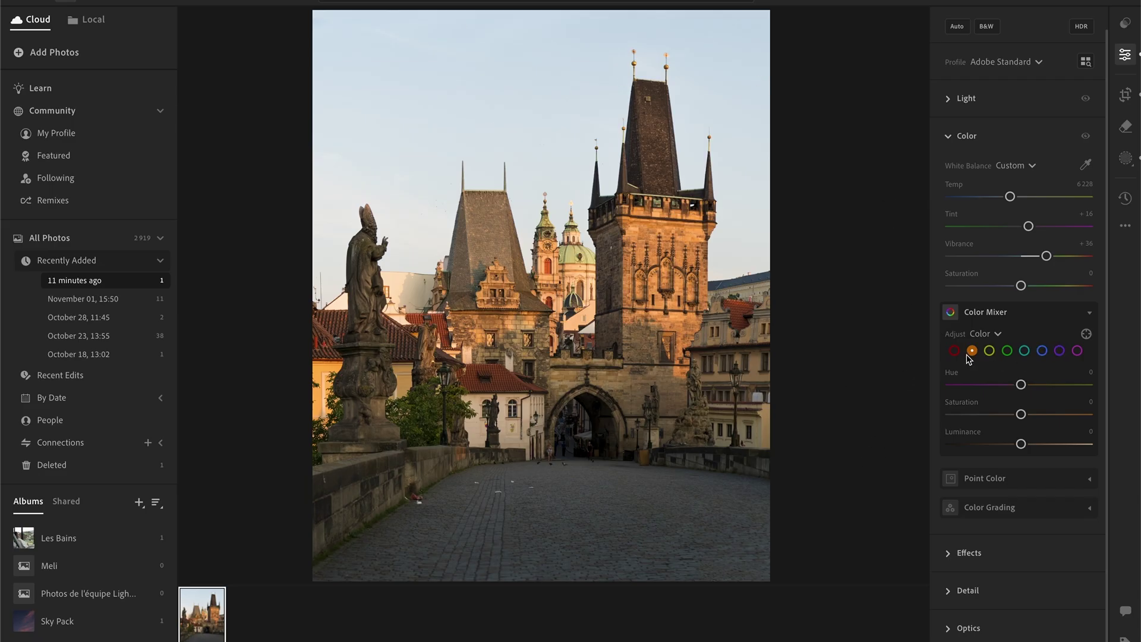
left_click(998, 335)
left_click(999, 336)
left_click(972, 352)
left_click_drag(1020, 386, 947, 383)
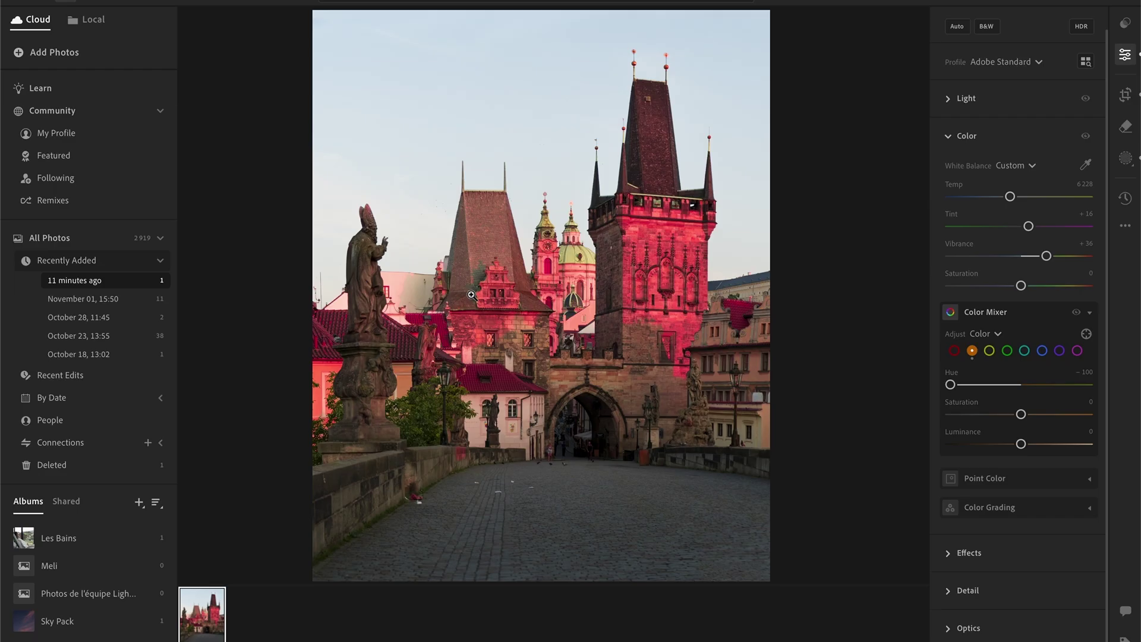
left_click_drag(950, 385, 1095, 384)
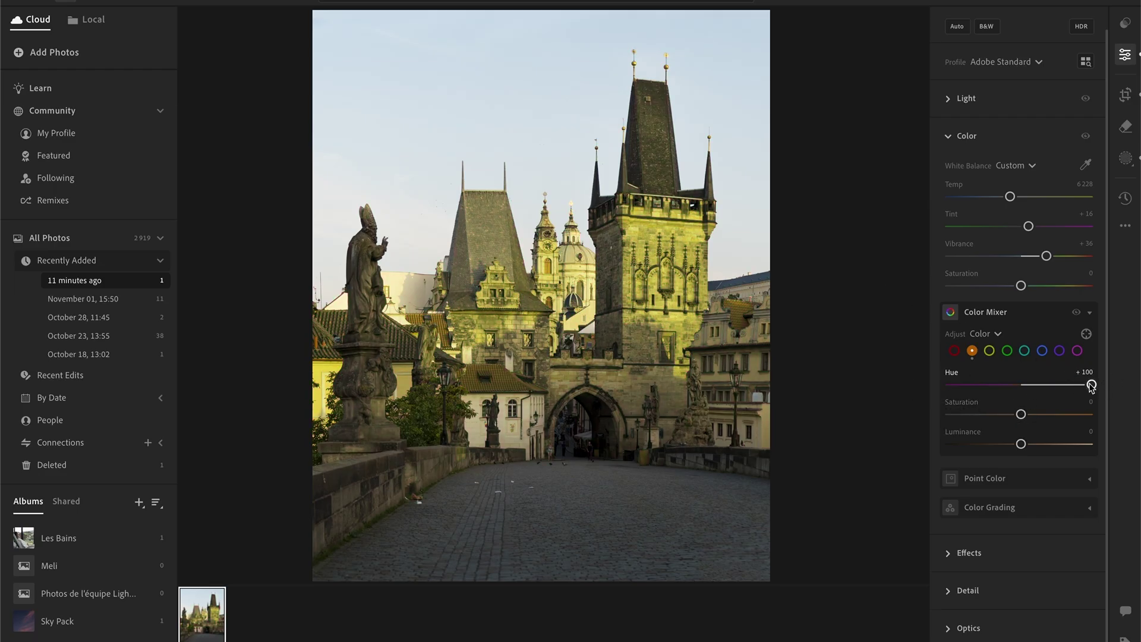
left_click_drag(1091, 384, 994, 444)
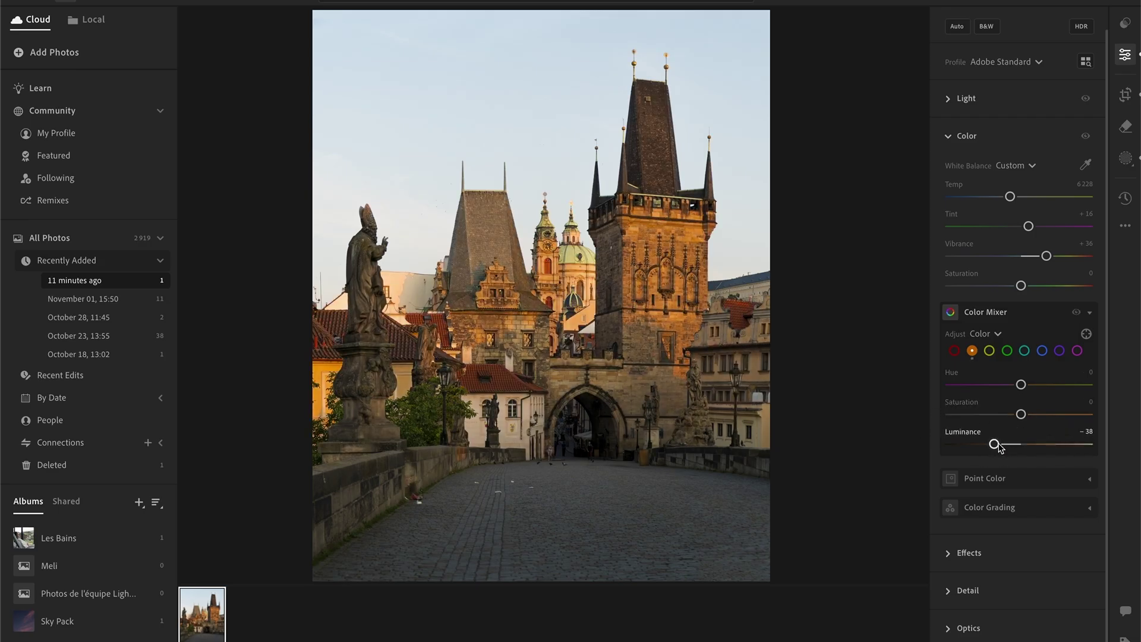
double_click(995, 444)
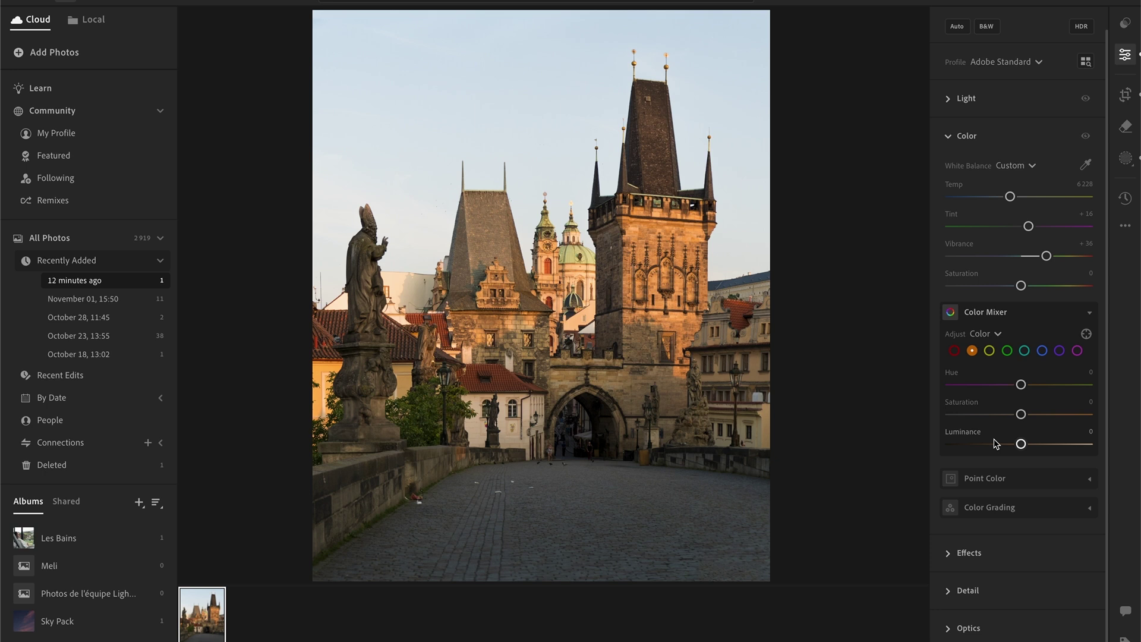
left_click_drag(1021, 444, 998, 444)
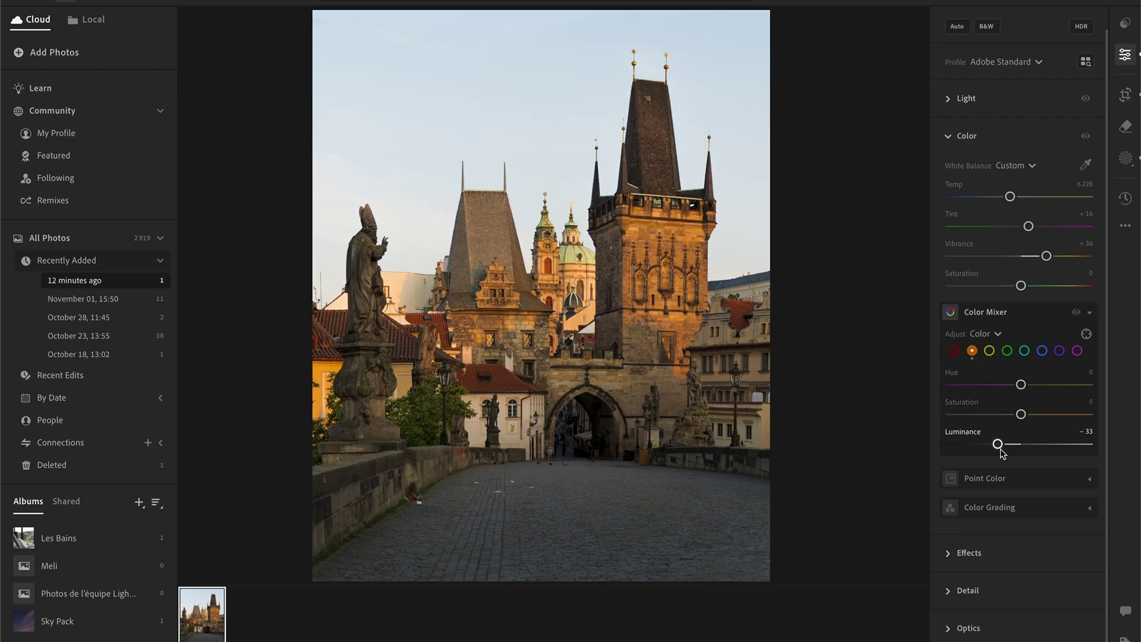
double_click(998, 444)
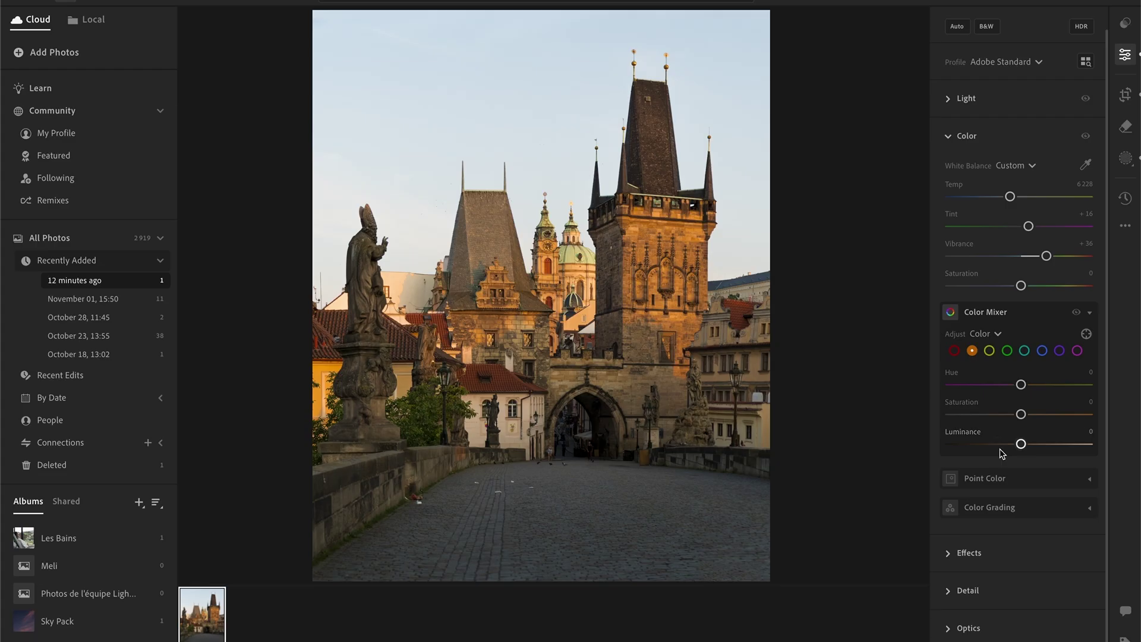
Step: Set the Color Mixer reds to Saturation +41 and Luminance −66, comparing with the mixer toggled
left_click(955, 351)
left_click_drag(1020, 444, 1049, 415)
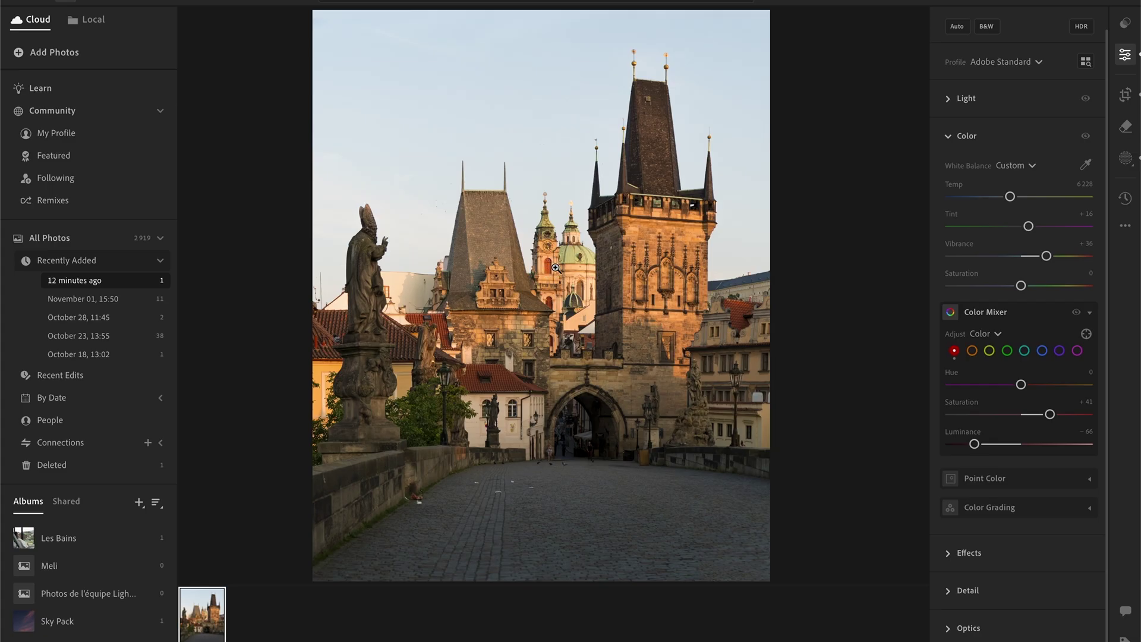
left_click(1076, 312)
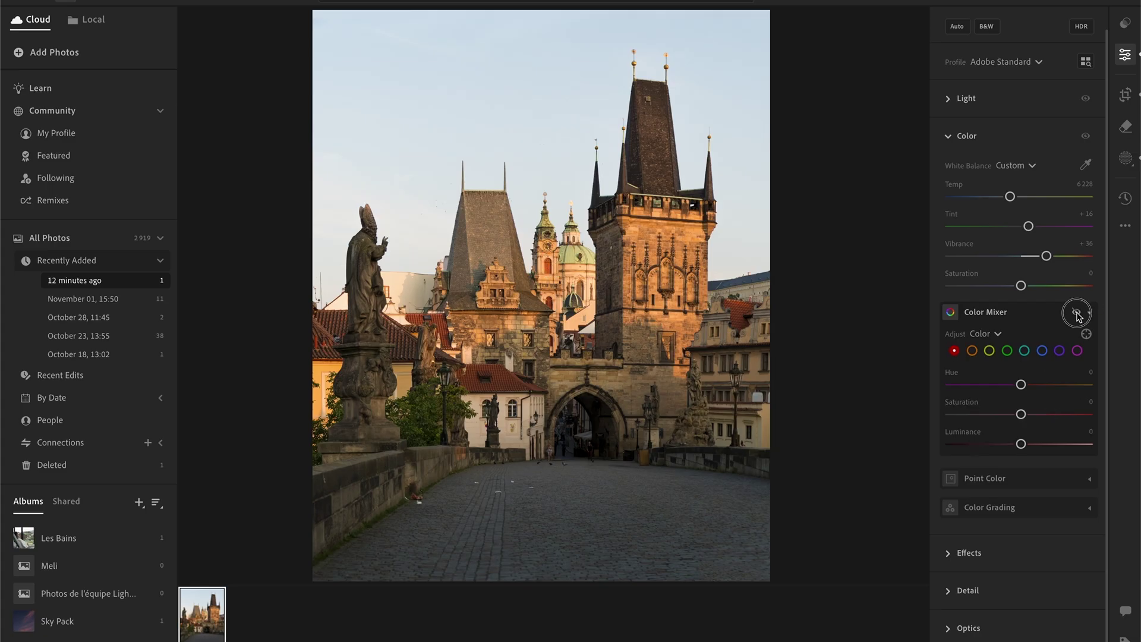
left_click(1076, 312)
left_click(1076, 312)
left_click(1077, 312)
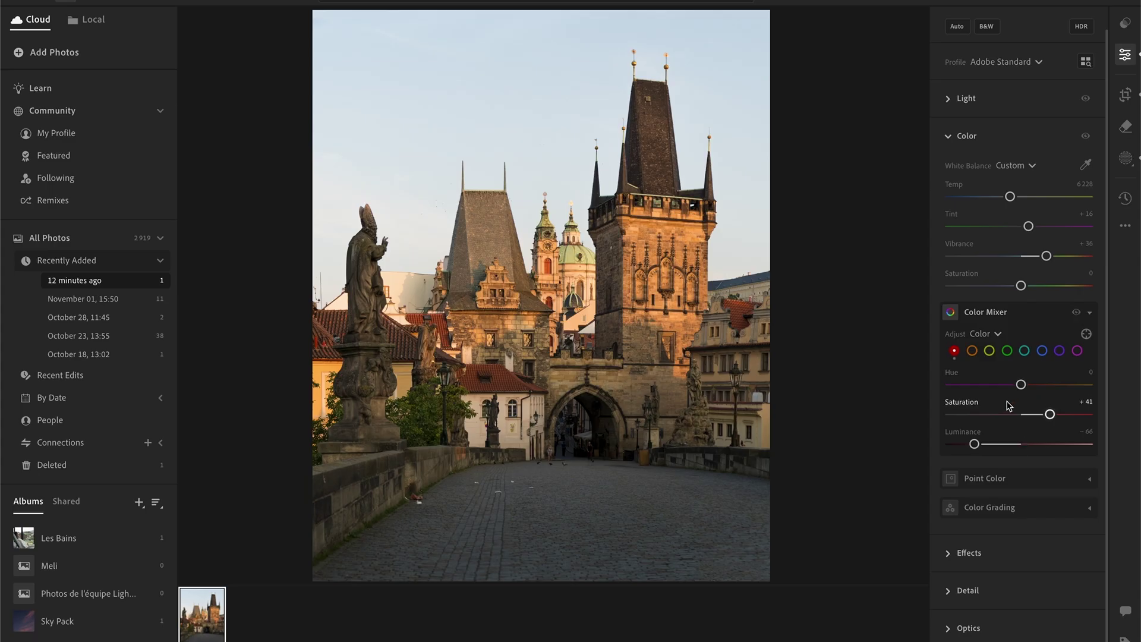
mouse_move(1021, 385)
left_mouse_down()
mouse_move(1032, 385)
mouse_move(1024, 392)
left_mouse_up()
Step: Give the oranges Saturation +18 and Luminance −13, then compare with and without the mixer edits
left_click(972, 351)
left_click_drag(1021, 444, 1035, 414)
left_click(1077, 312)
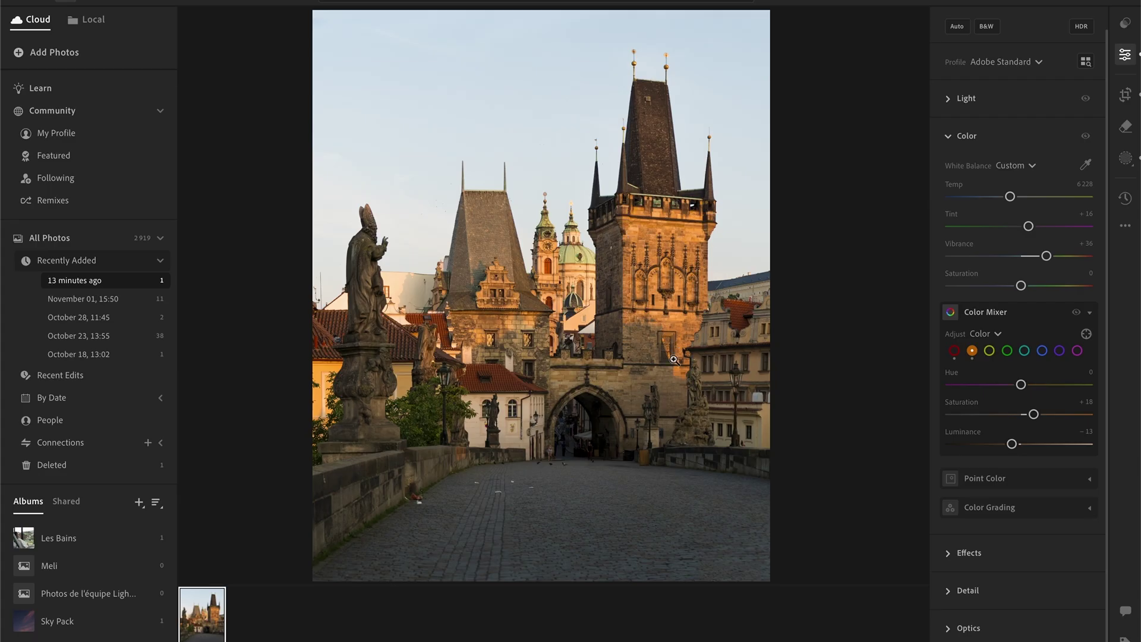
left_click(1076, 312)
left_click(1077, 313)
left_click(988, 352)
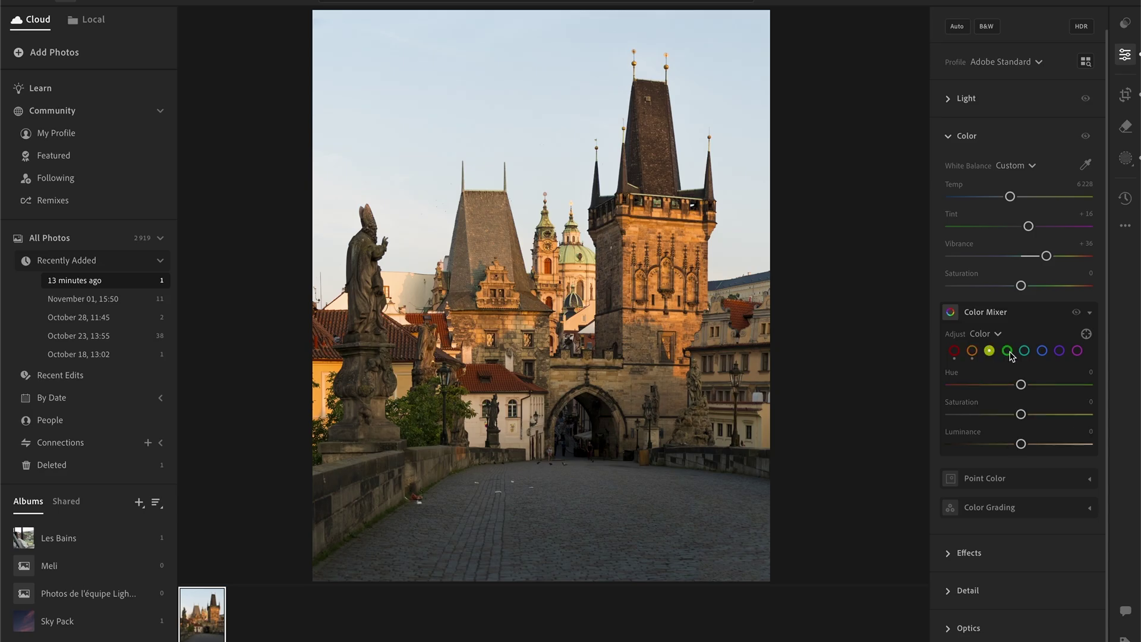
left_click(1008, 353)
left_click(1024, 352)
left_click(1042, 351)
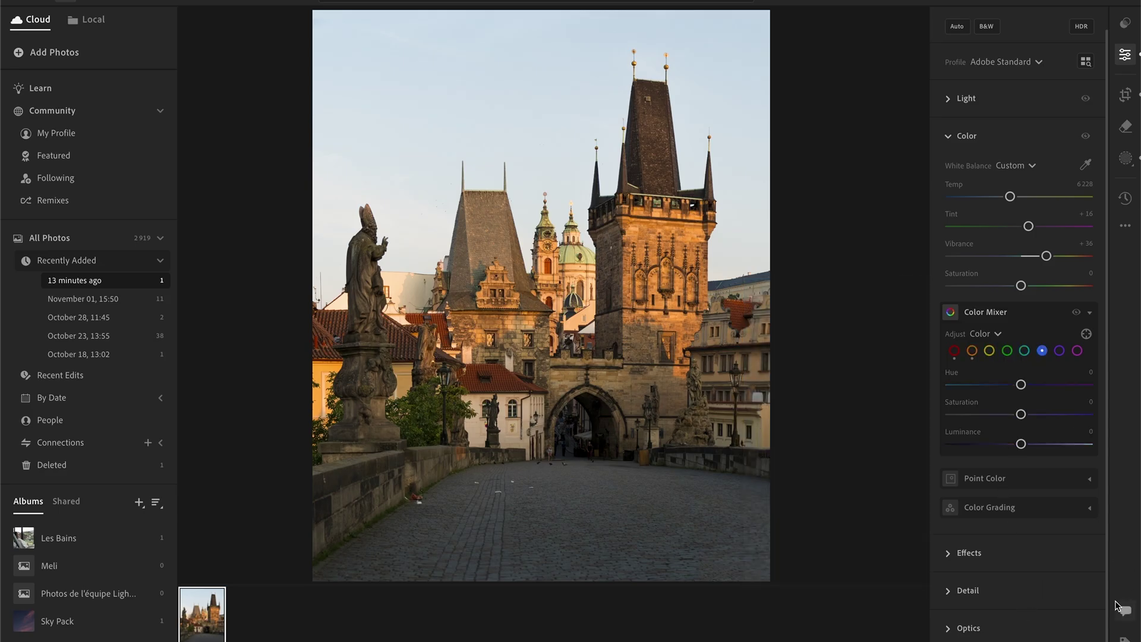
Step: Expand Color Grading and tint the Shadows wheel blue (hue about 212) at saturation 100
left_click(1089, 510)
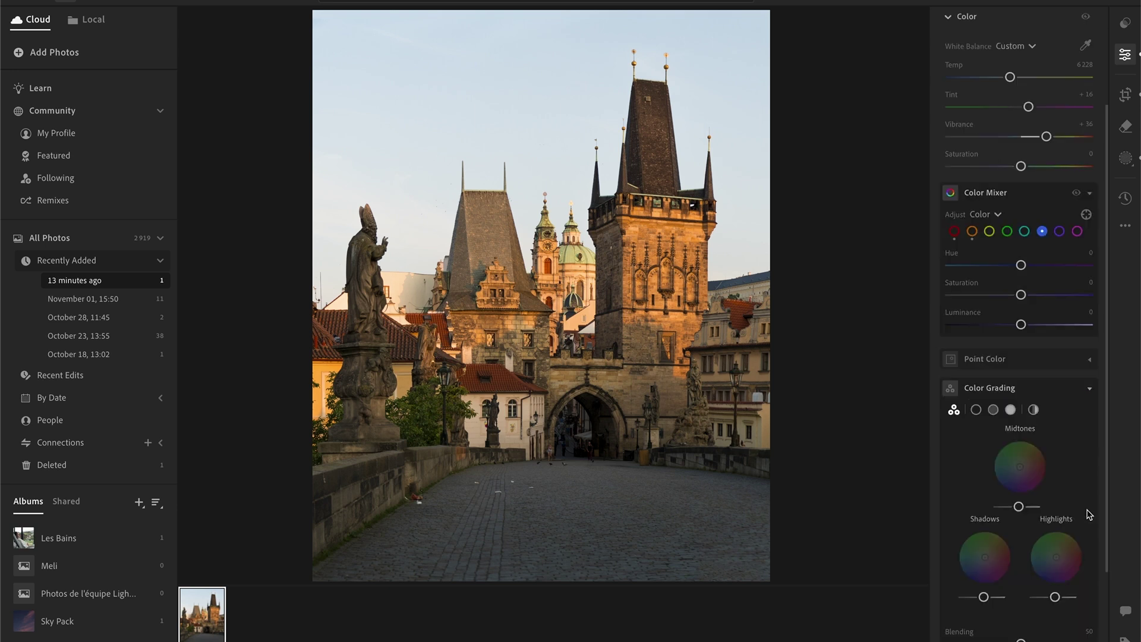
scroll(1064, 467, "down", 3)
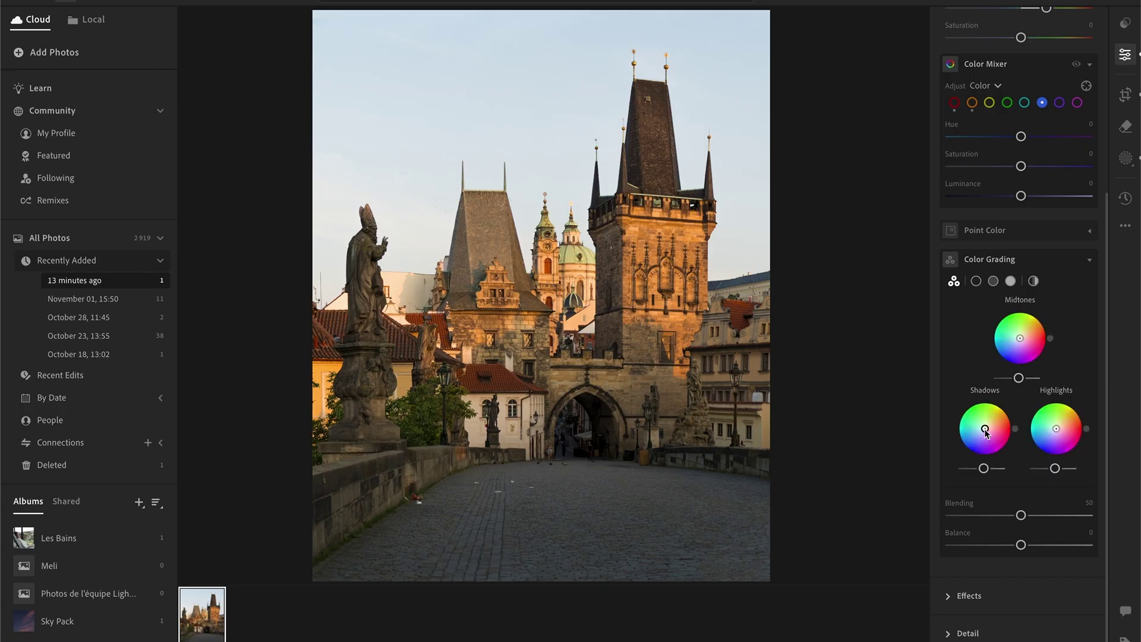
left_click_drag(986, 431, 984, 430)
mouse_move(984, 436)
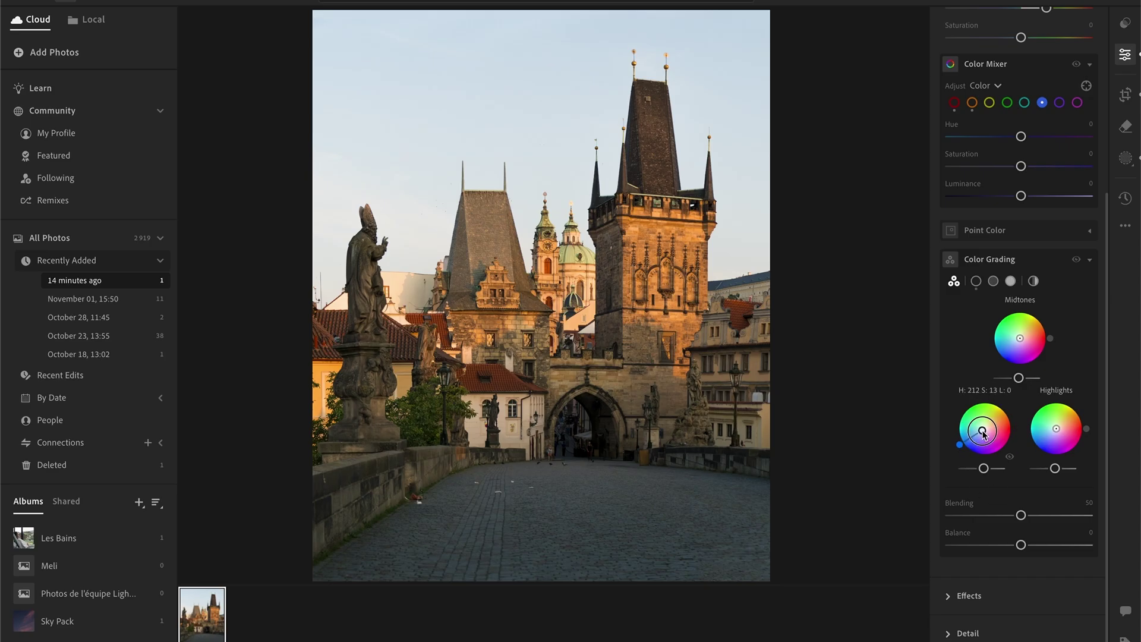
left_click_drag(984, 430, 982, 430)
left_click_drag(989, 440, 966, 447)
left_click_drag(973, 440, 981, 469)
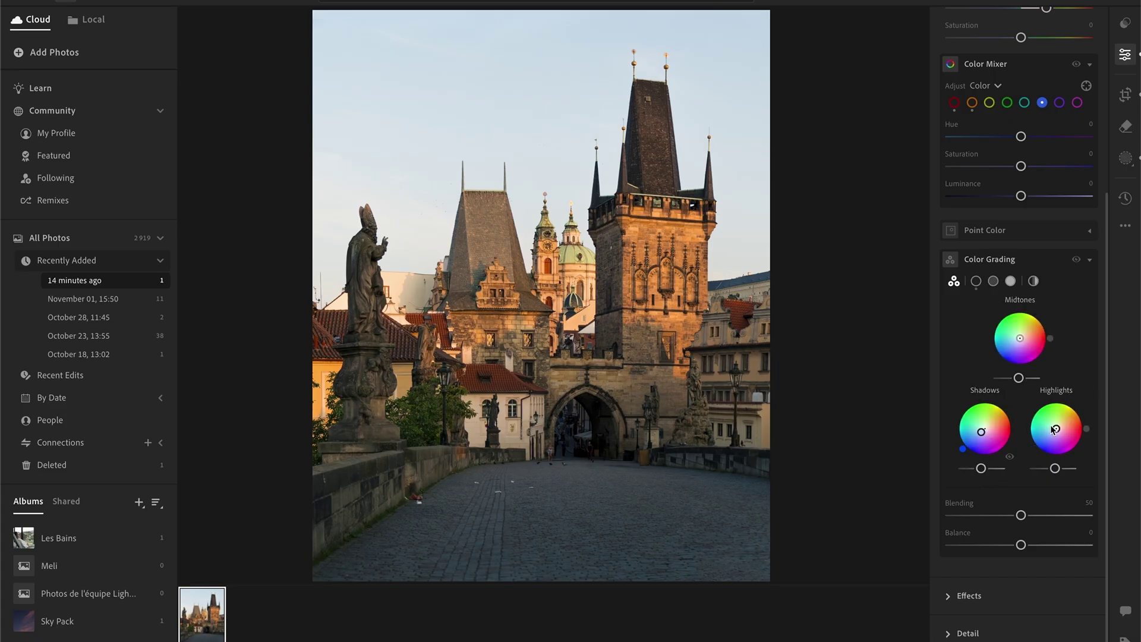
Step: Tint the highlights orange (hue 44) with luminance 39, compare on and off, then collapse Color Grading
left_click_drag(1057, 432, 1061, 429)
left_click_drag(1055, 469, 1059, 468)
left_click(1077, 260)
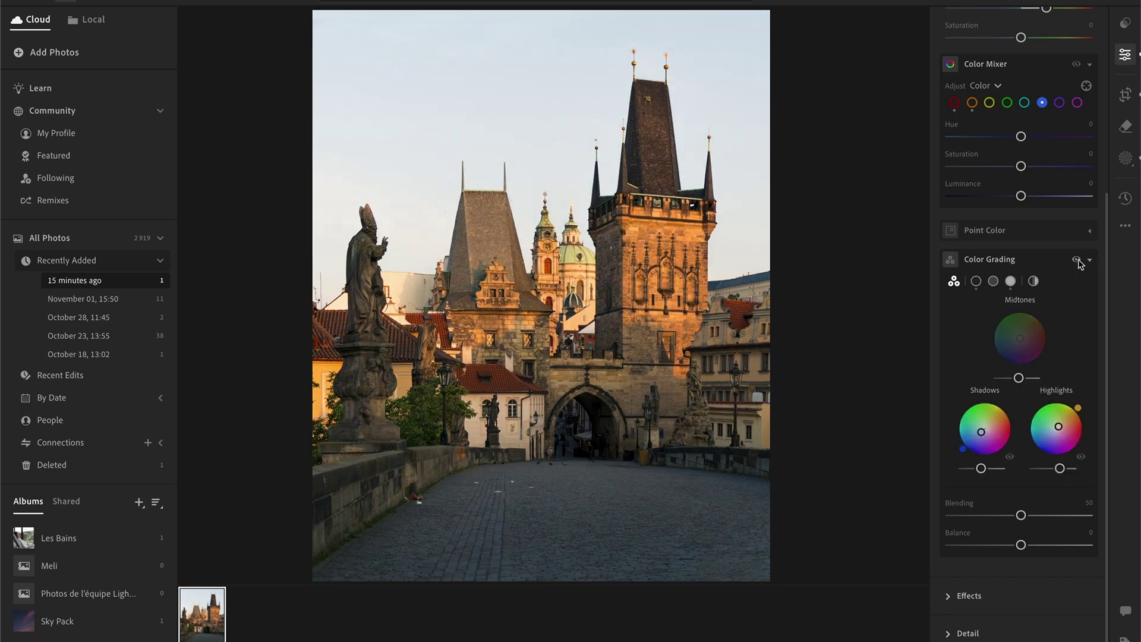
left_click(1077, 260)
left_click(1077, 260)
left_click(1026, 265)
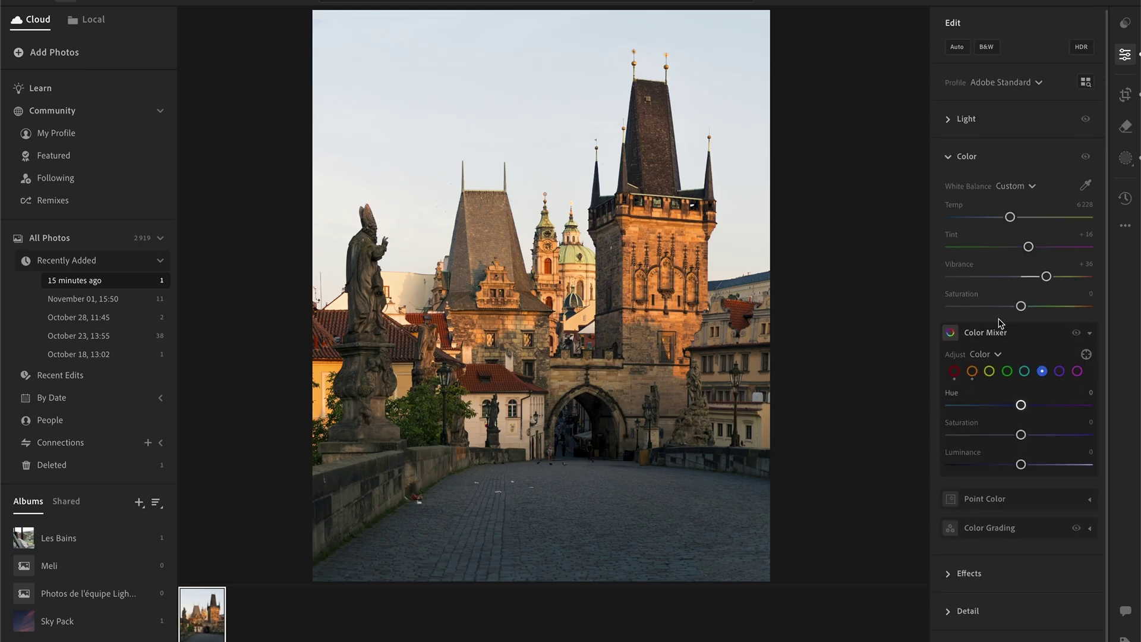
Step: Collapse Color, expand Light and open the tone curve, settling on the Red channel
left_click(979, 155)
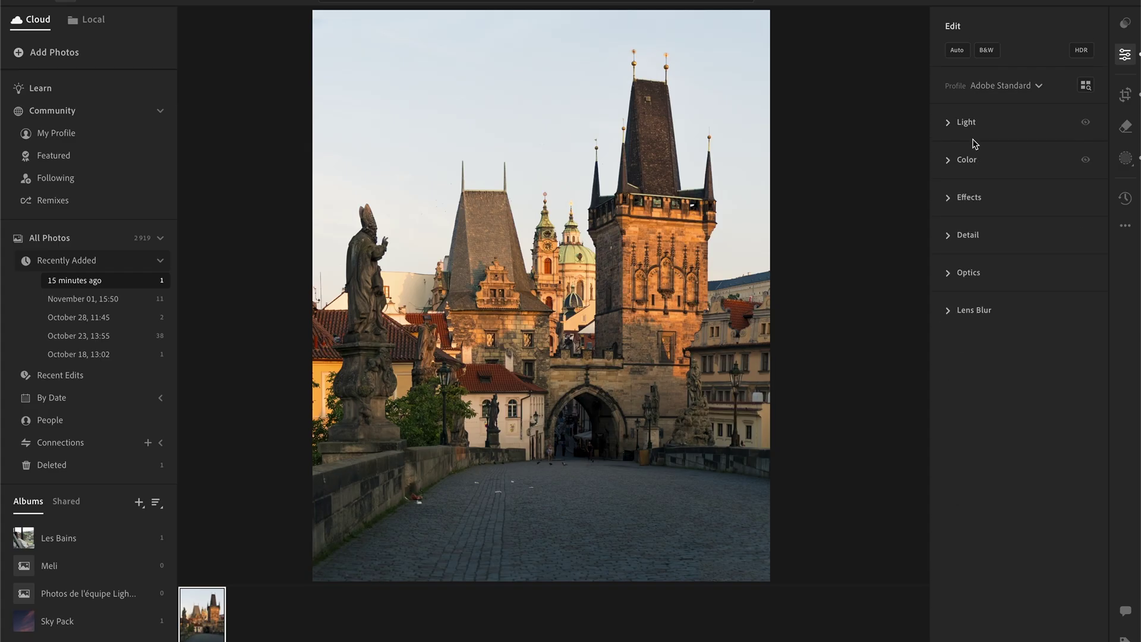
left_click(951, 126)
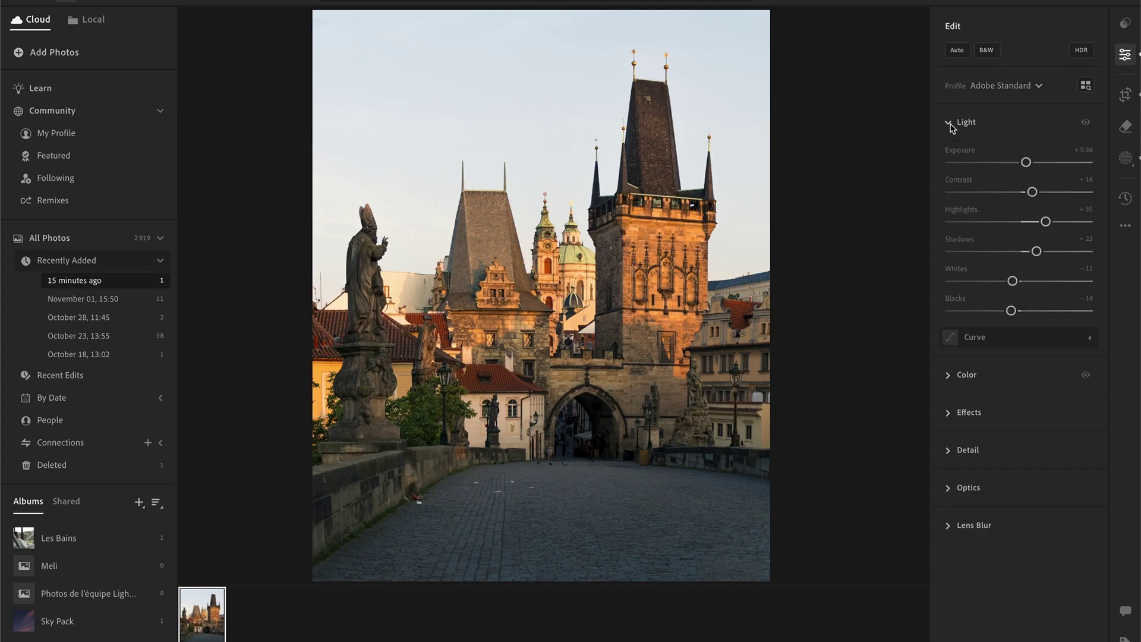
left_click(1090, 342)
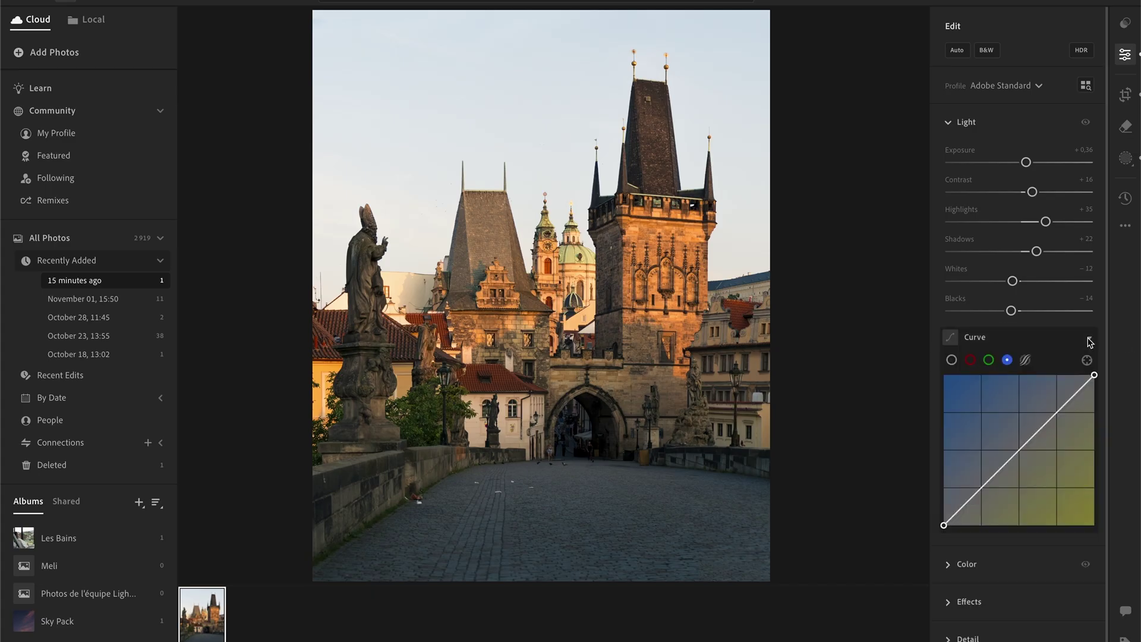
scroll(1090, 342, "down", 2)
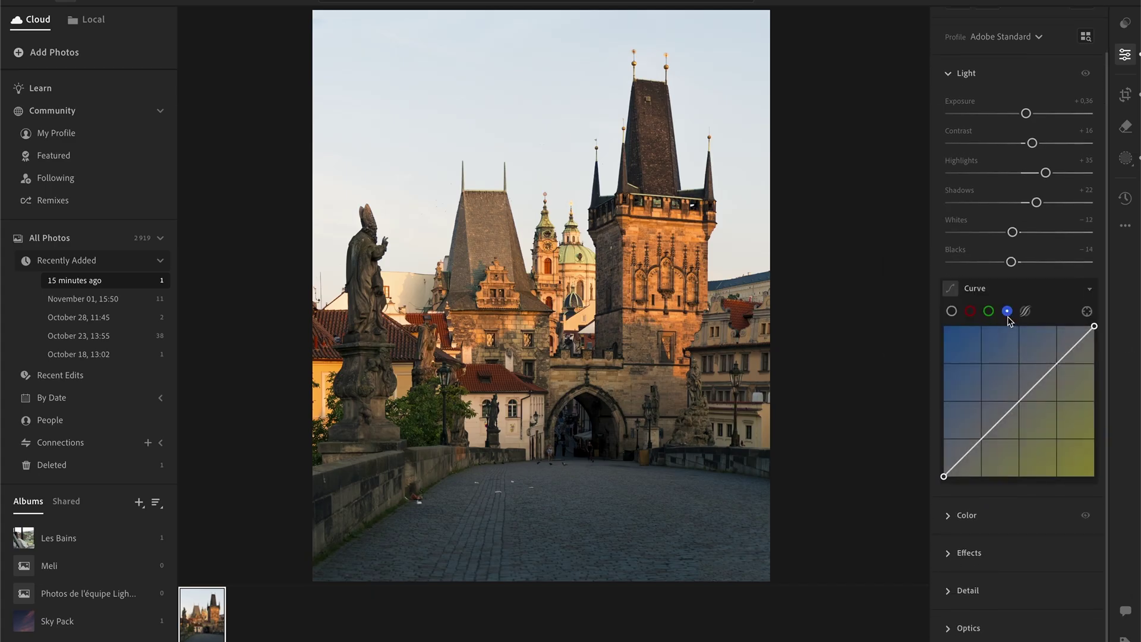
left_click(970, 311)
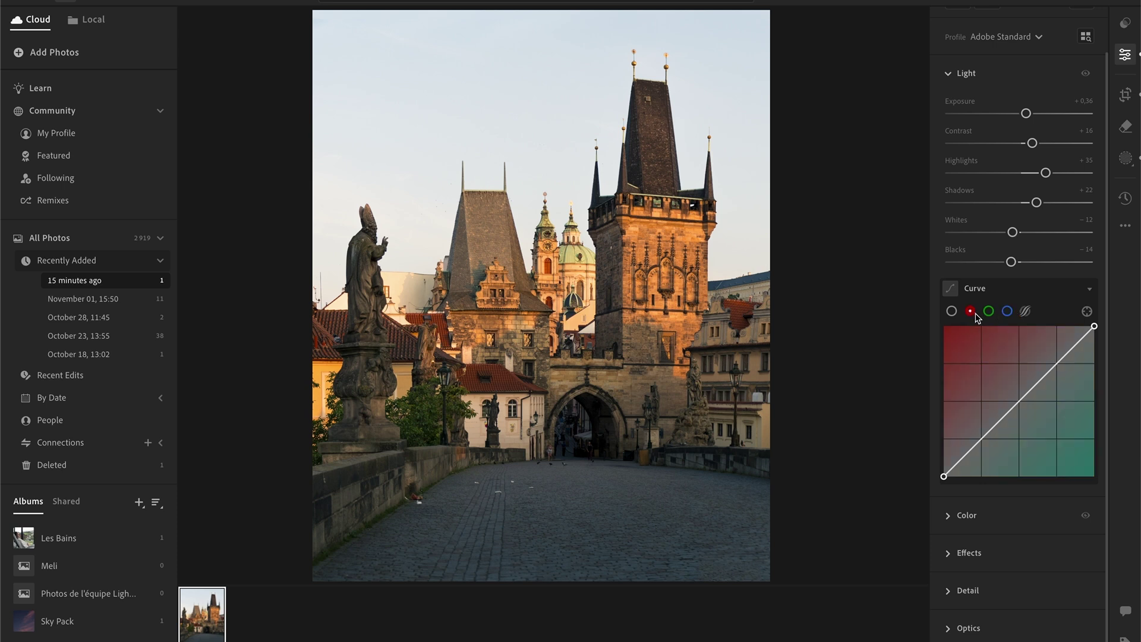
left_click(989, 312)
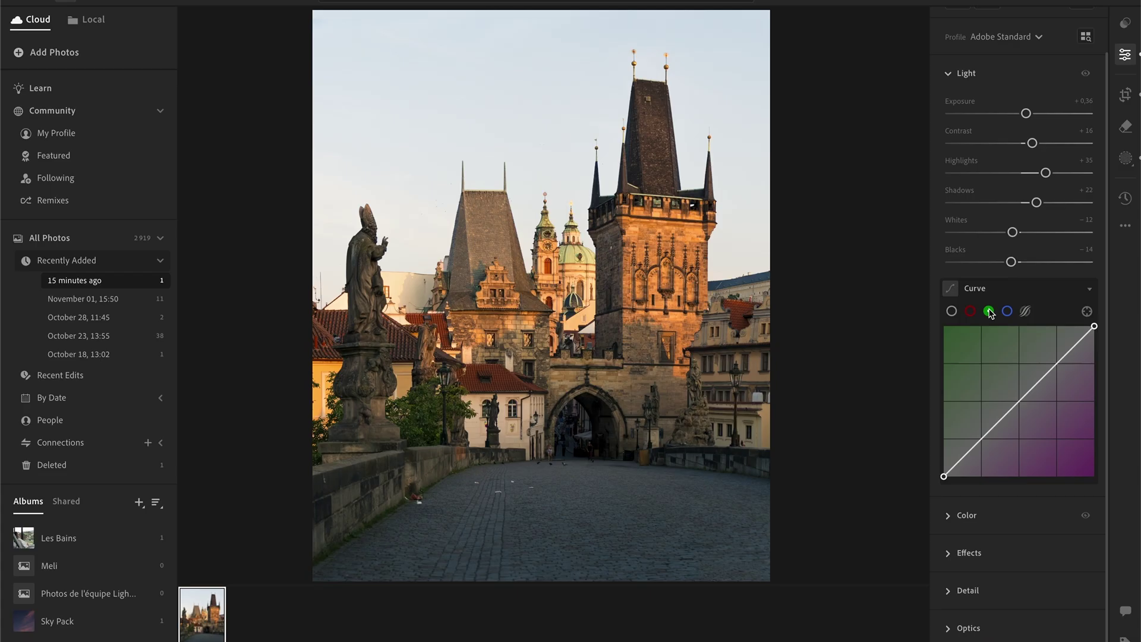
left_click(1007, 311)
left_click(971, 313)
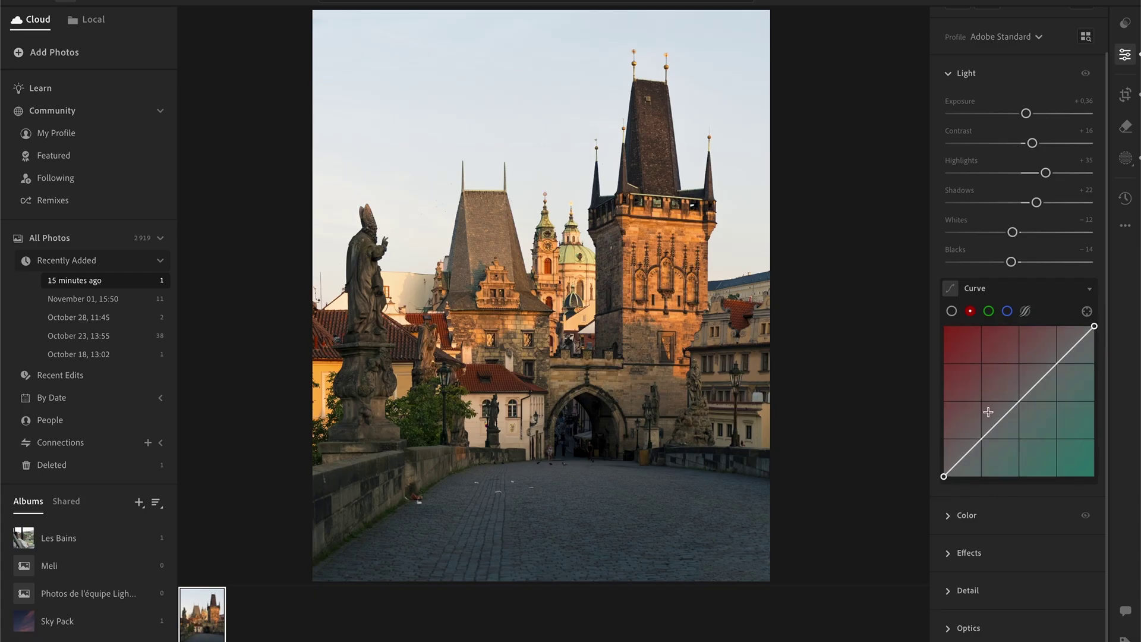
Step: Test the red curve's endpoints while leaving it straight, then expand and re-collapse Color
left_click(944, 476)
mouse_move(944, 476)
left_mouse_down()
mouse_move(963, 433)
mouse_move(941, 478)
left_mouse_up()
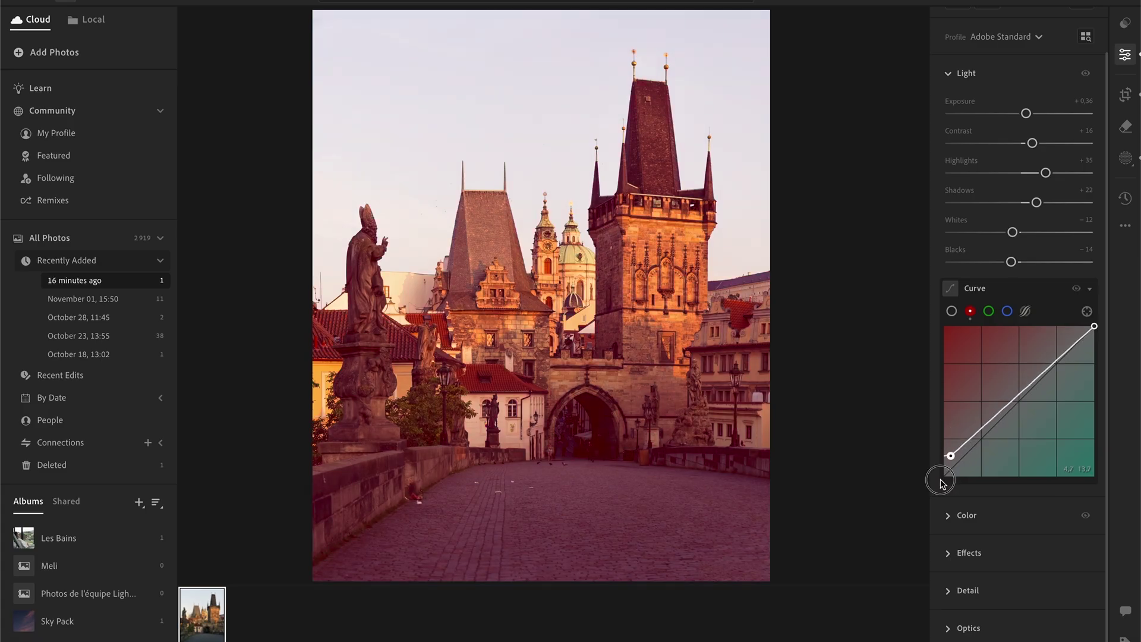
left_click_drag(1094, 325, 1094, 326)
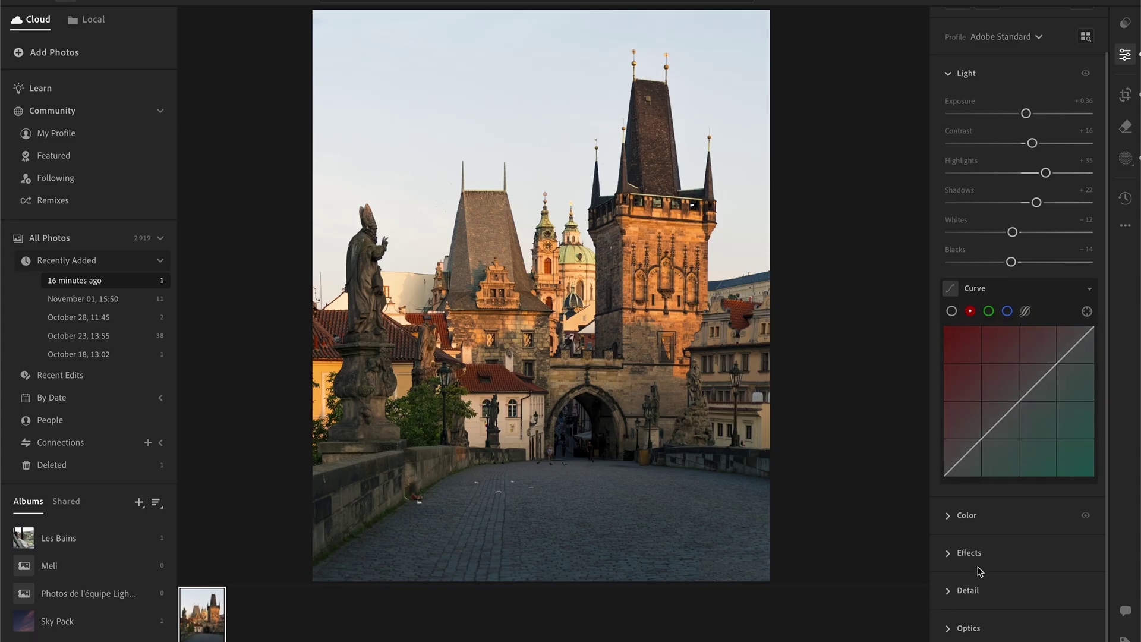
left_click(966, 516)
scroll(987, 594, "down", 2)
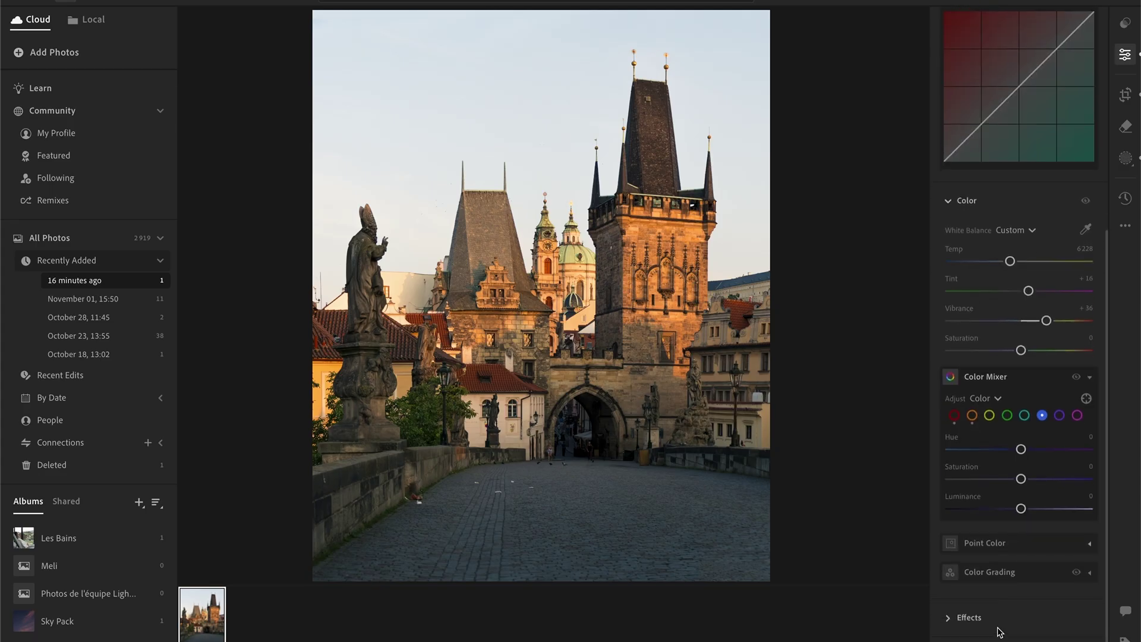
scroll(1017, 572, "up", 3)
left_click(987, 341)
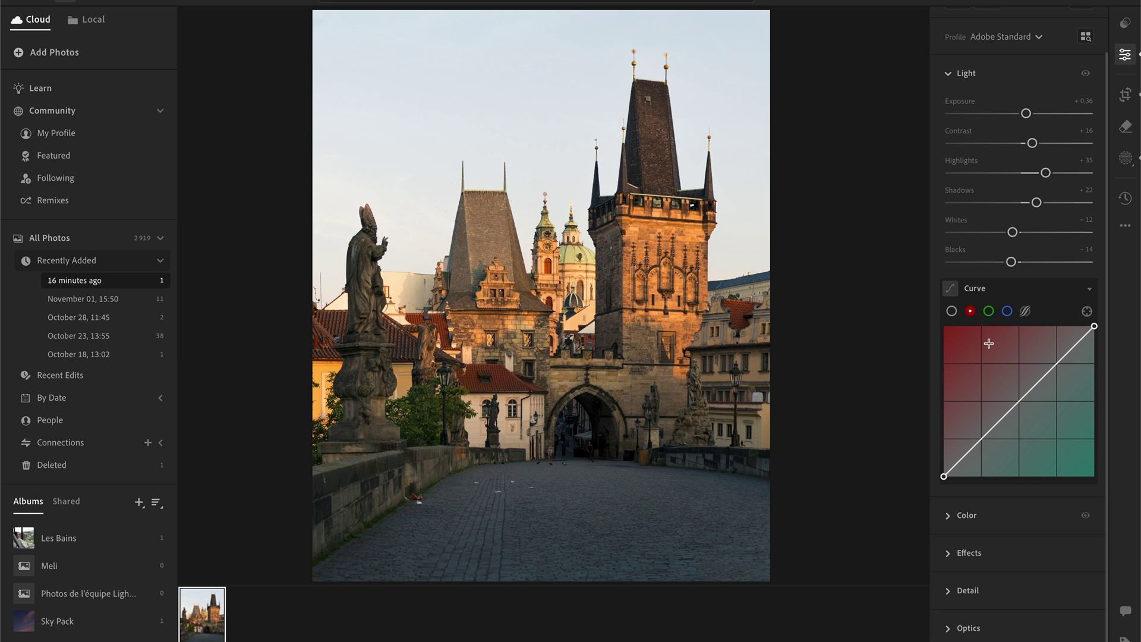
Step: Lift the blue curve's dark end and add points near the middle and upper right along the diagonal
left_click(1007, 311)
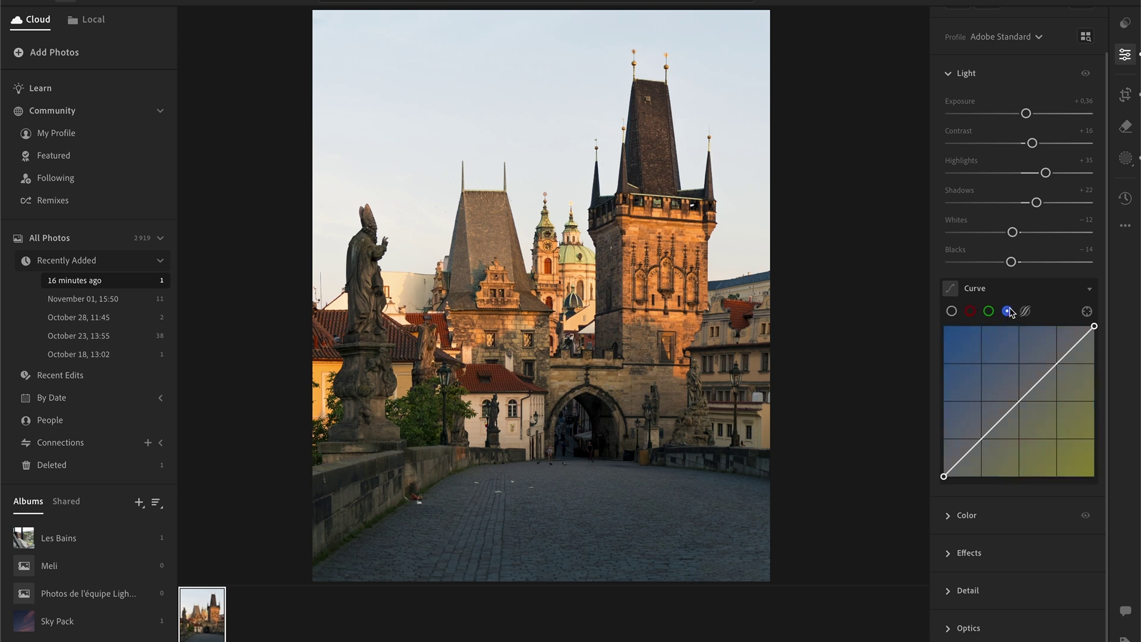
left_click_drag(943, 477, 936, 472)
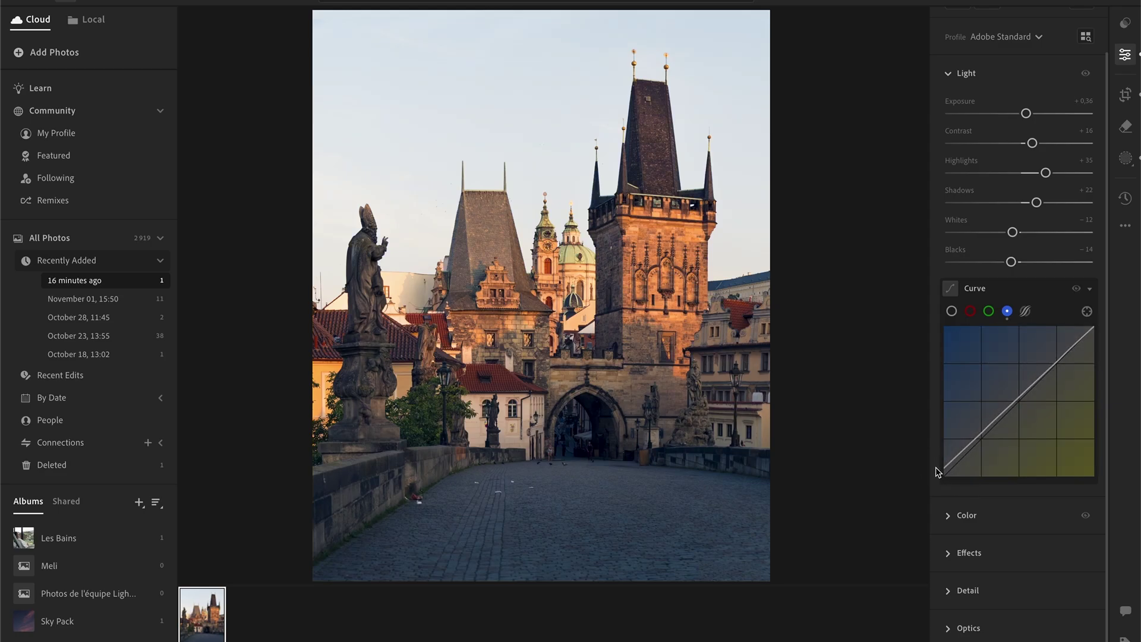
left_click(1072, 346)
left_click_drag(1074, 347, 1076, 346)
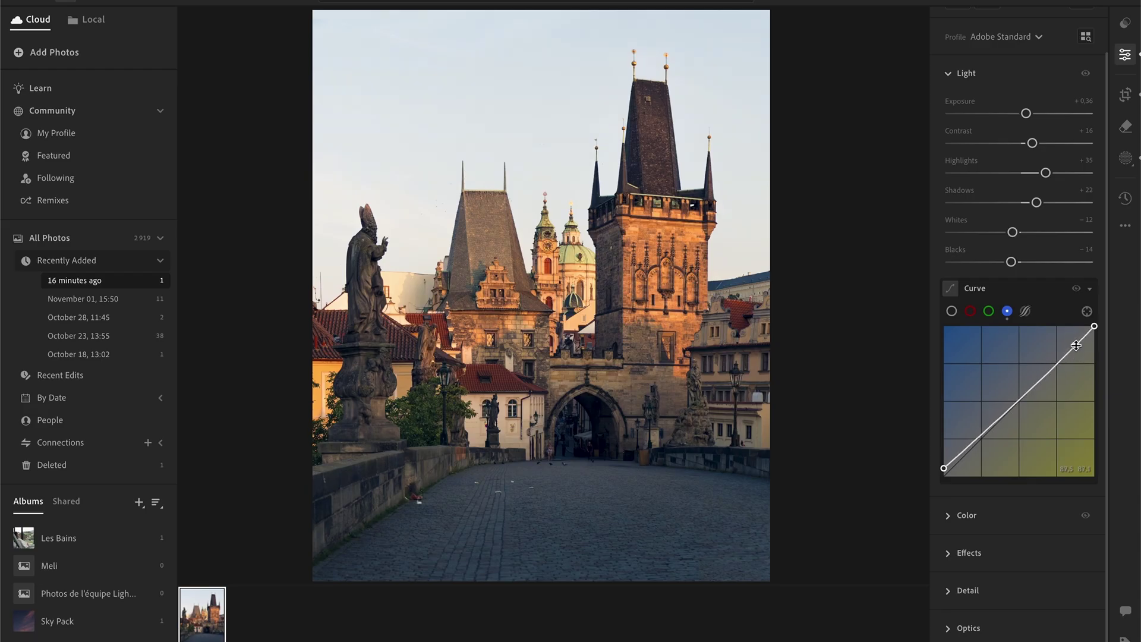
left_click_drag(1076, 345, 1078, 350)
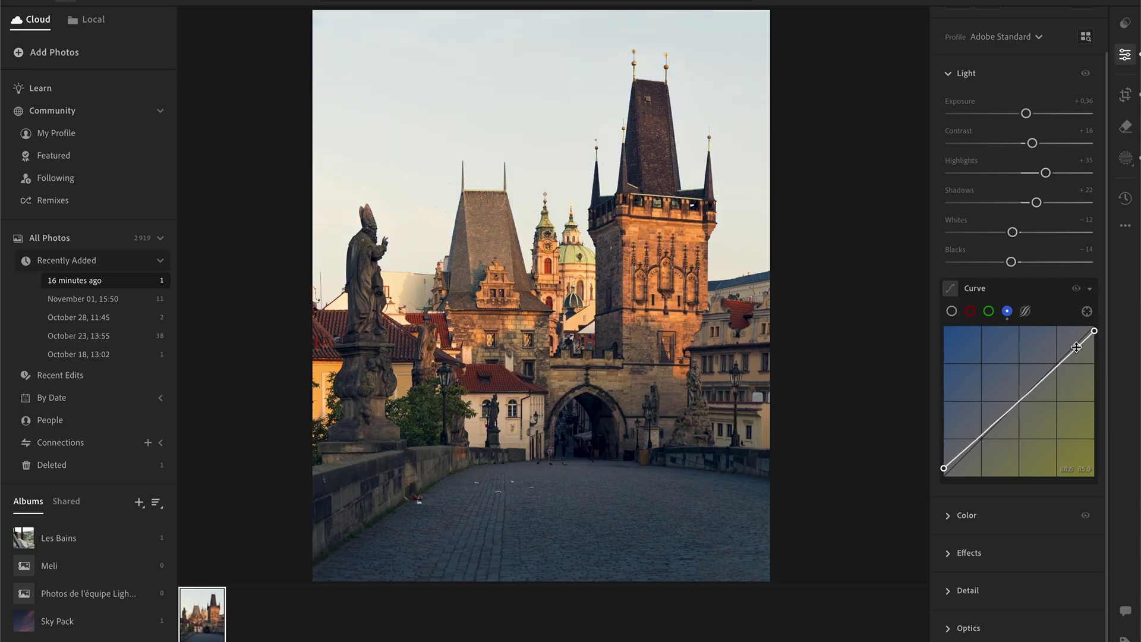
left_click(1020, 400)
mouse_move(1077, 347)
left_mouse_down()
mouse_move(1085, 365)
mouse_move(1056, 347)
left_mouse_up()
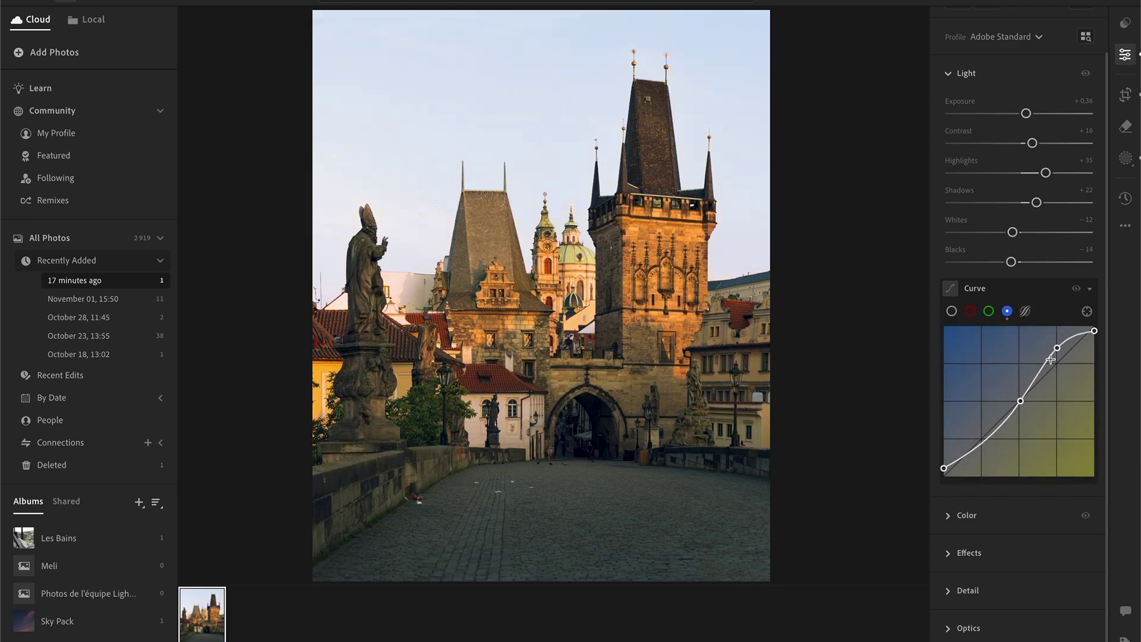
double_click(1058, 347)
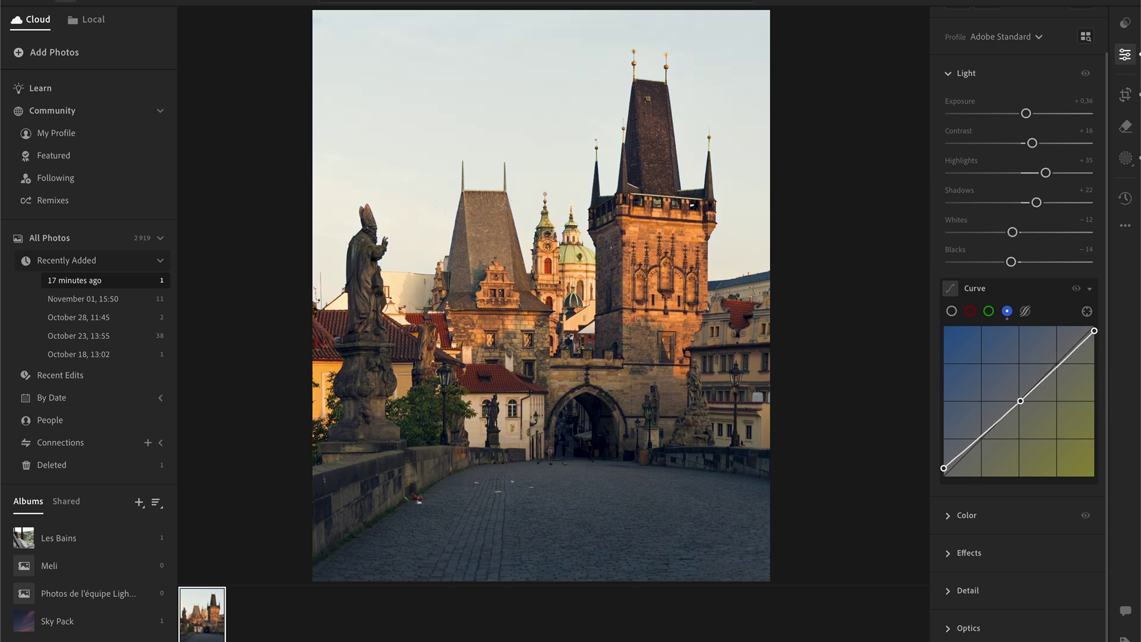
left_click_drag(1077, 369, 1077, 352)
Step: On the Red curve, place a midpoint just below the diagonal and raise the upper section slightly
left_click(970, 311)
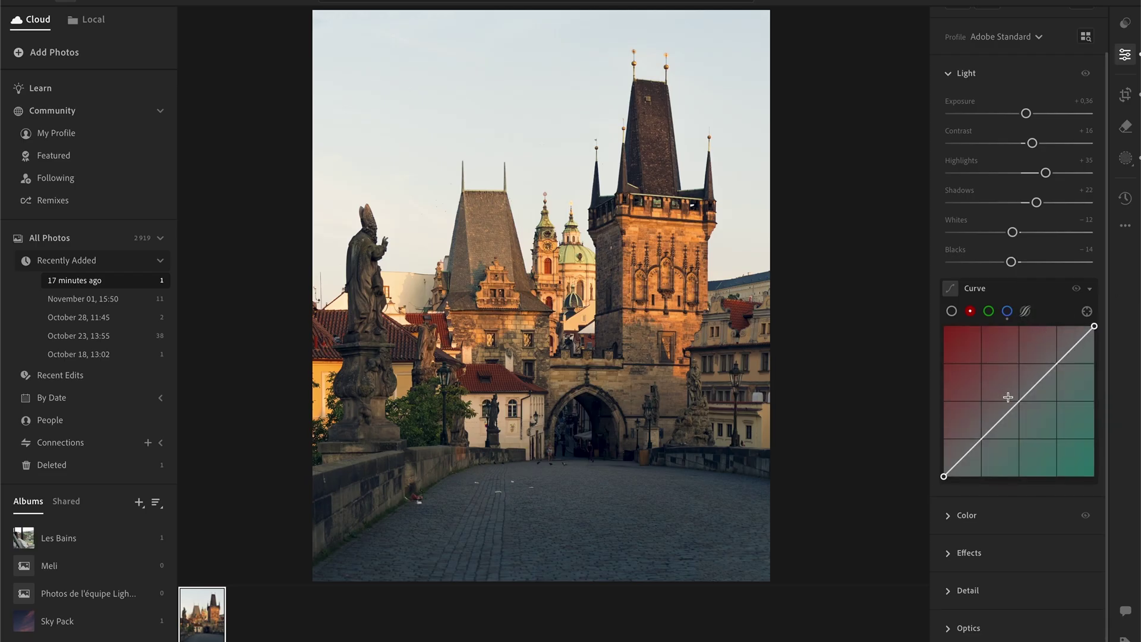
left_click_drag(1018, 399, 1019, 401)
left_click(1075, 346)
left_click_drag(1075, 345, 1074, 345)
Step: Shift the red curve's black point slightly right and toggle Show Original with backslash to compare
left_click(1055, 362)
left_click_drag(944, 476, 951, 476)
key("backslash")
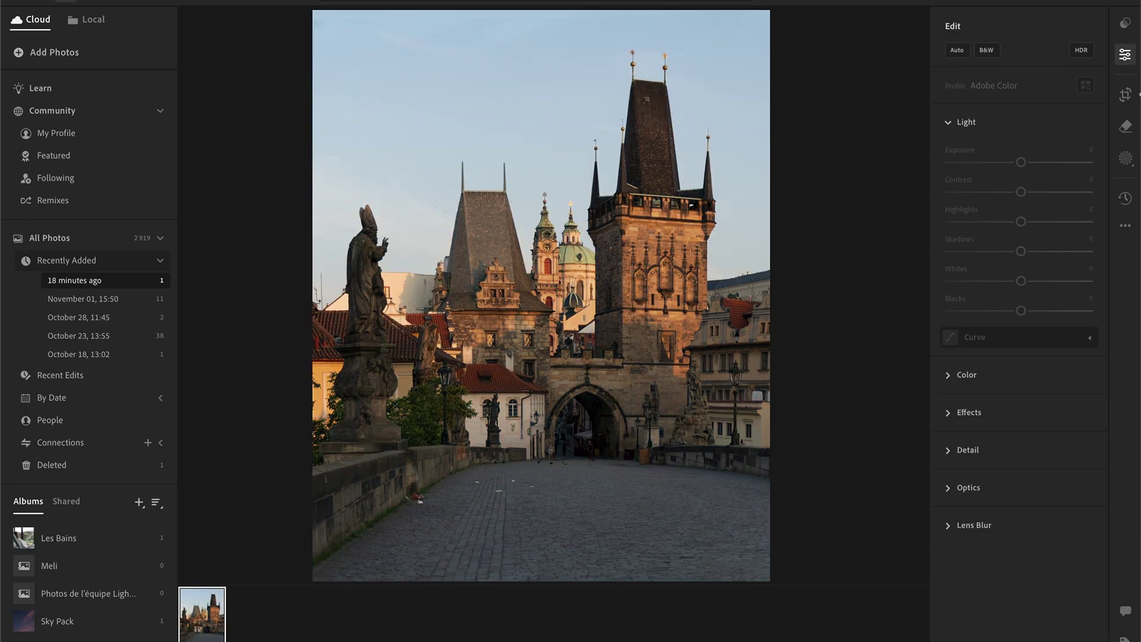
key("backslash")
key("backslash")
key("backslash")
key("backslash")
key("backslash")
key("backslash")
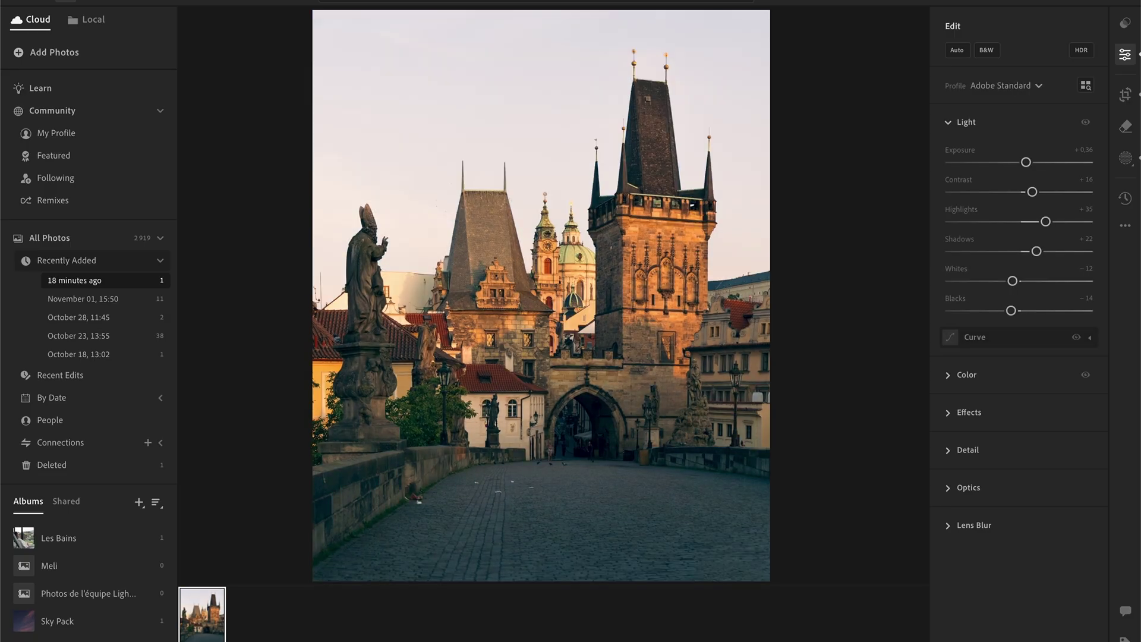
key("backslash")
key("backslash")
Step: Expand the Color section and review white balance (Temp 6228, Tint +16) and Vibrance +36
left_click(975, 381)
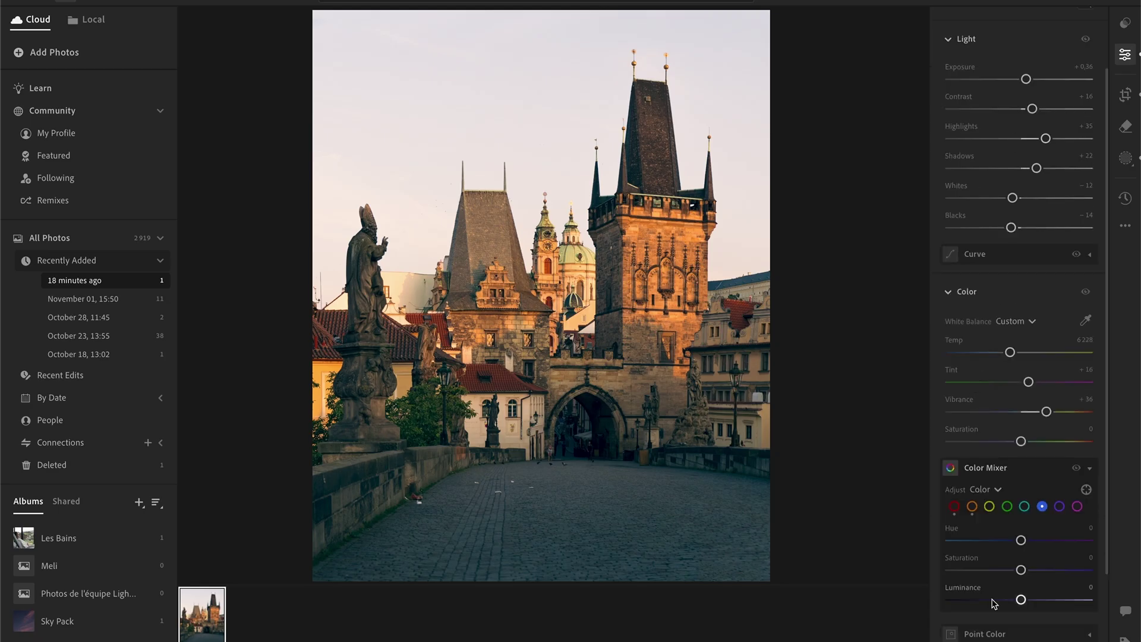
scroll(993, 603, "down", 3)
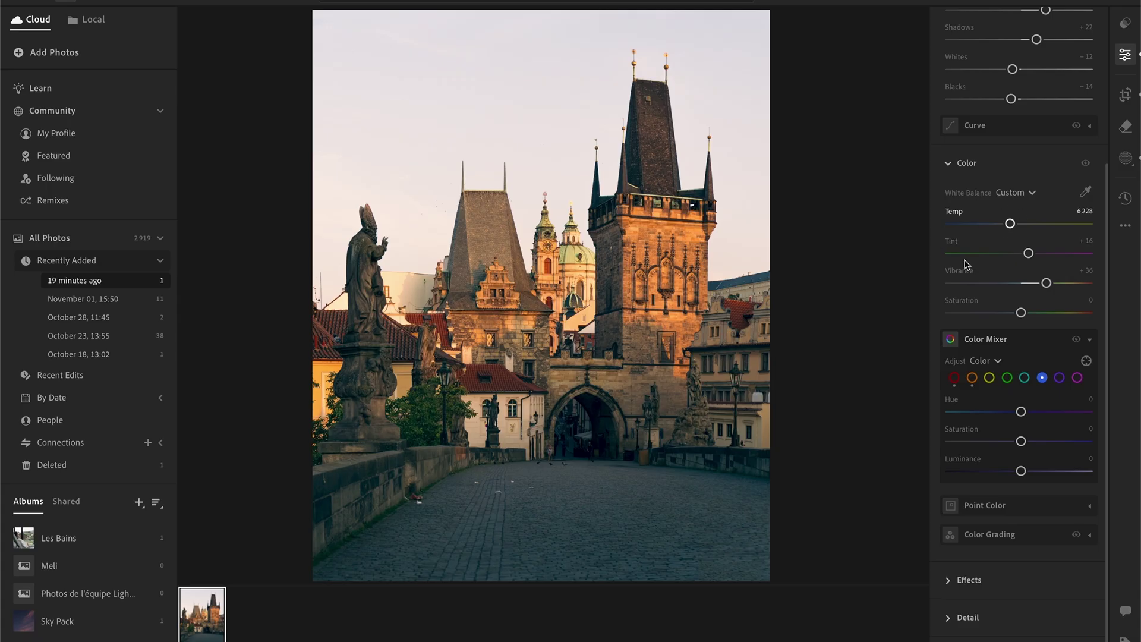
mouse_move(961, 542)
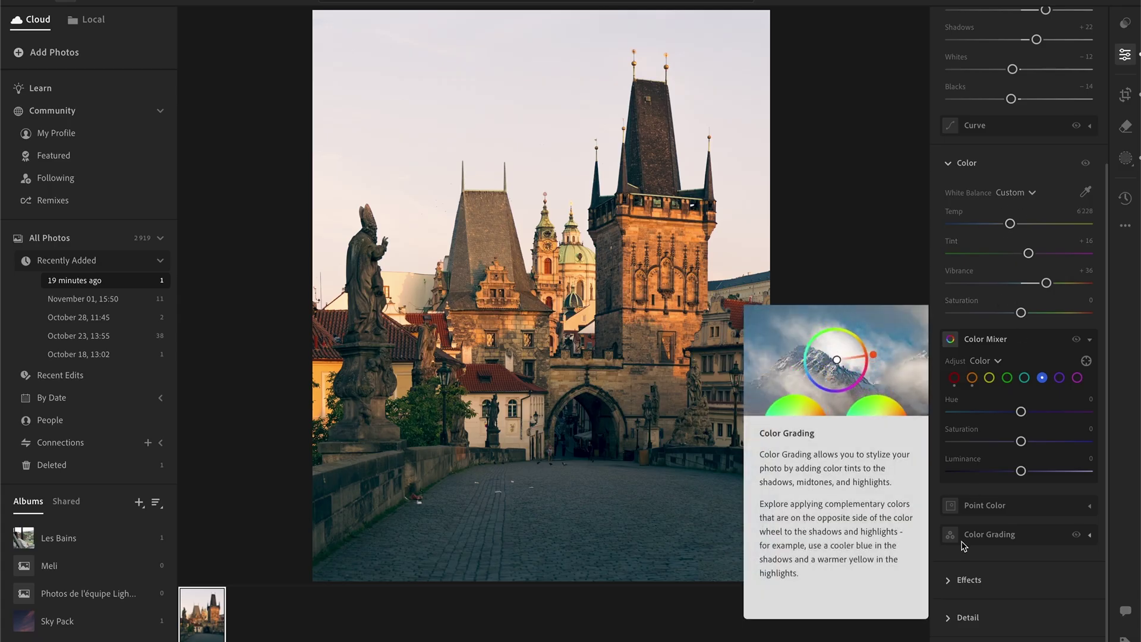
scroll(1043, 238, "up", 4)
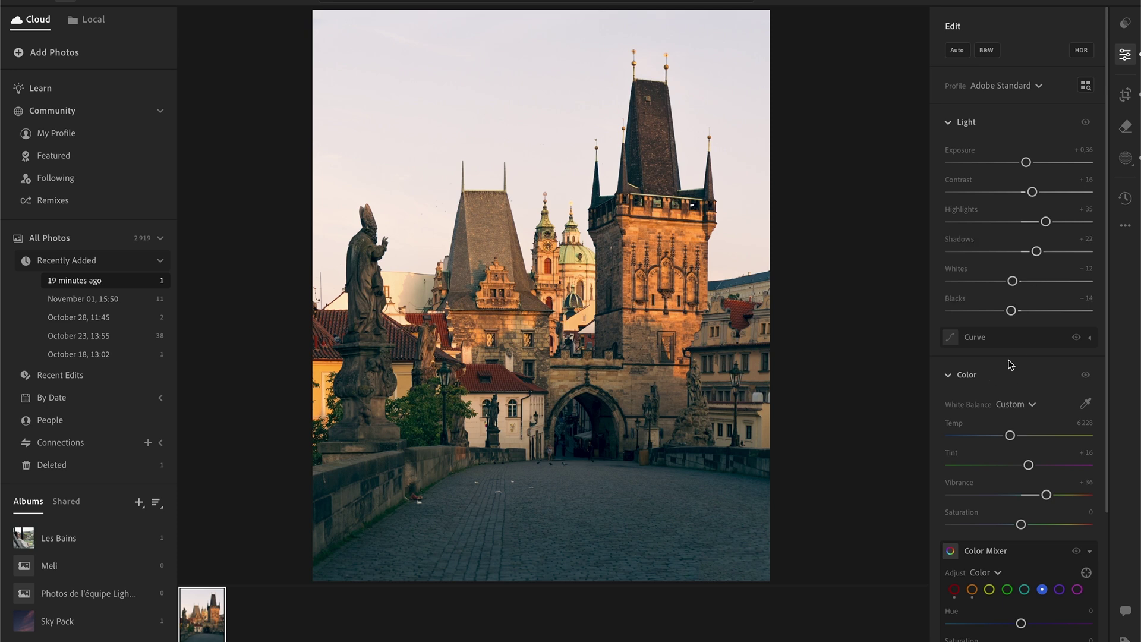
scroll(1020, 511, "down", 3)
scroll(967, 628, "up", 3)
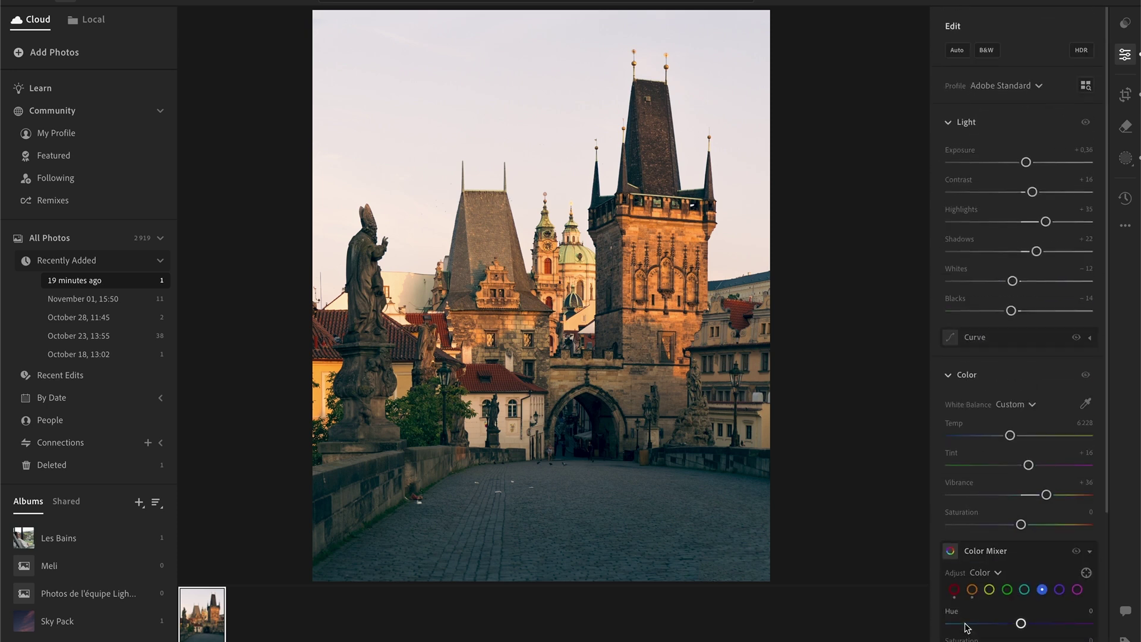